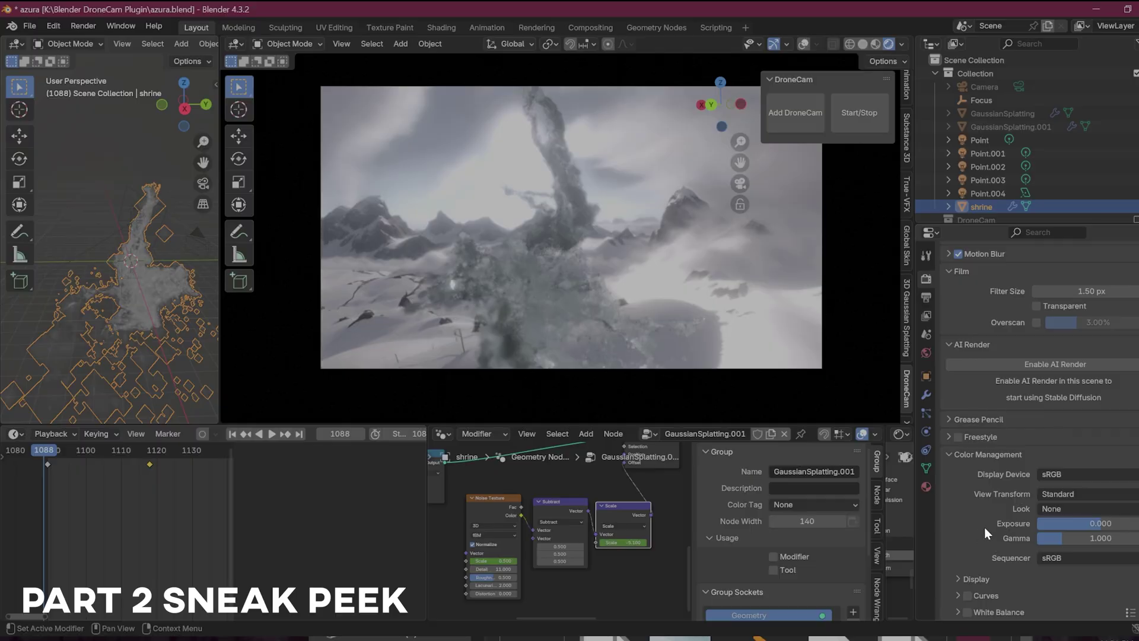
{"action": "key", "text": "space"}
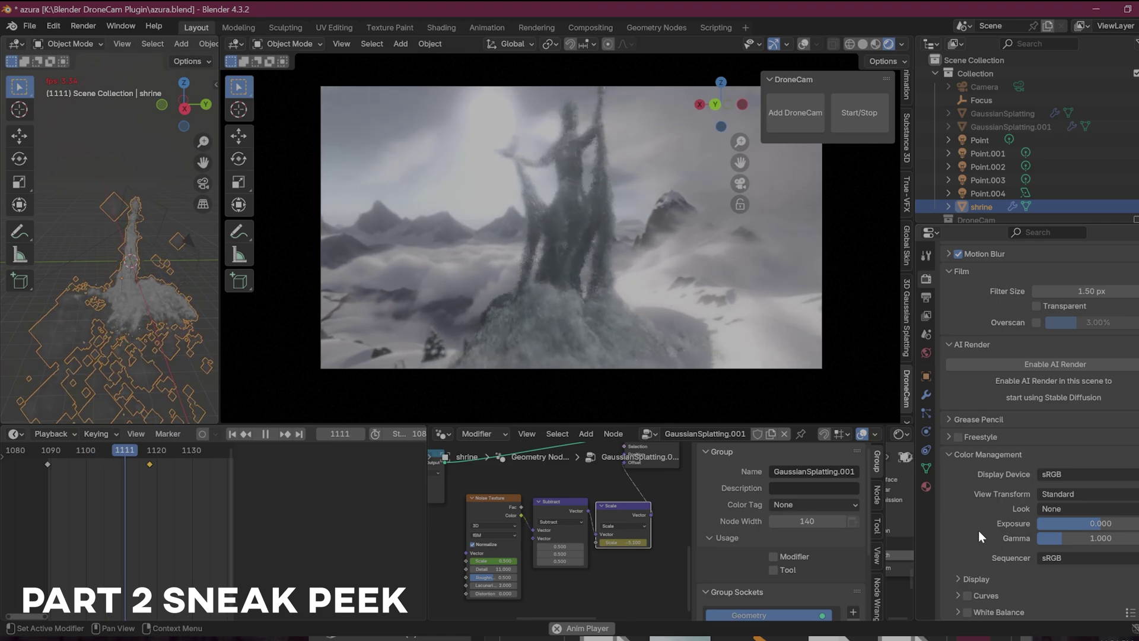
{"action": "key", "text": "space"}
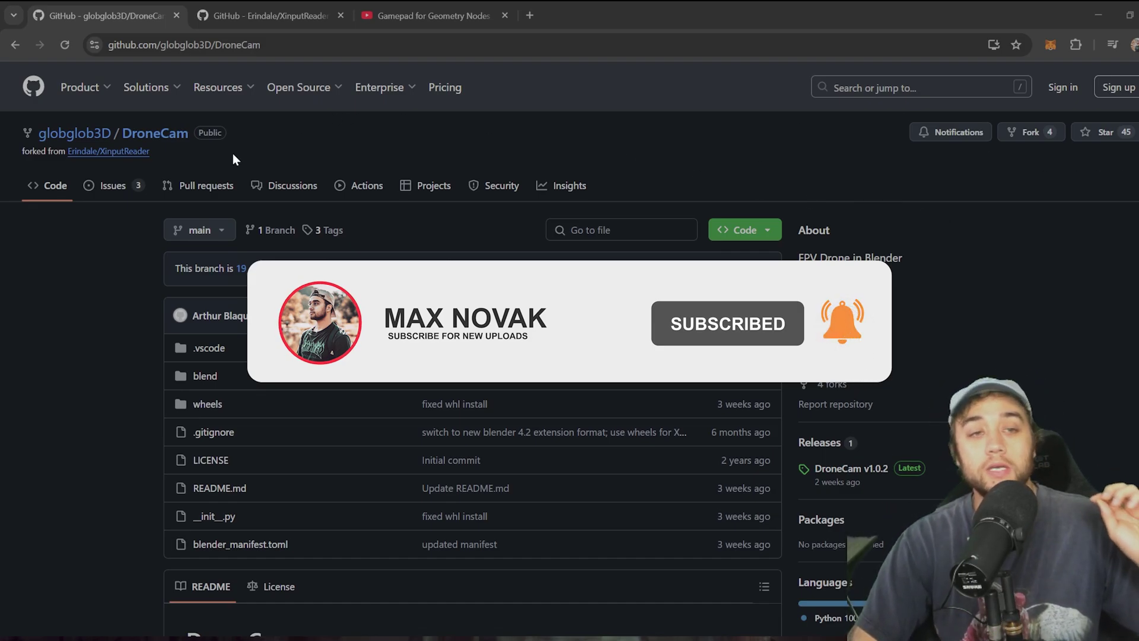
- Download the DroneCam repository from GitHub as a ZIP archive
{"action": "left_click", "coordinate": [764, 236]}
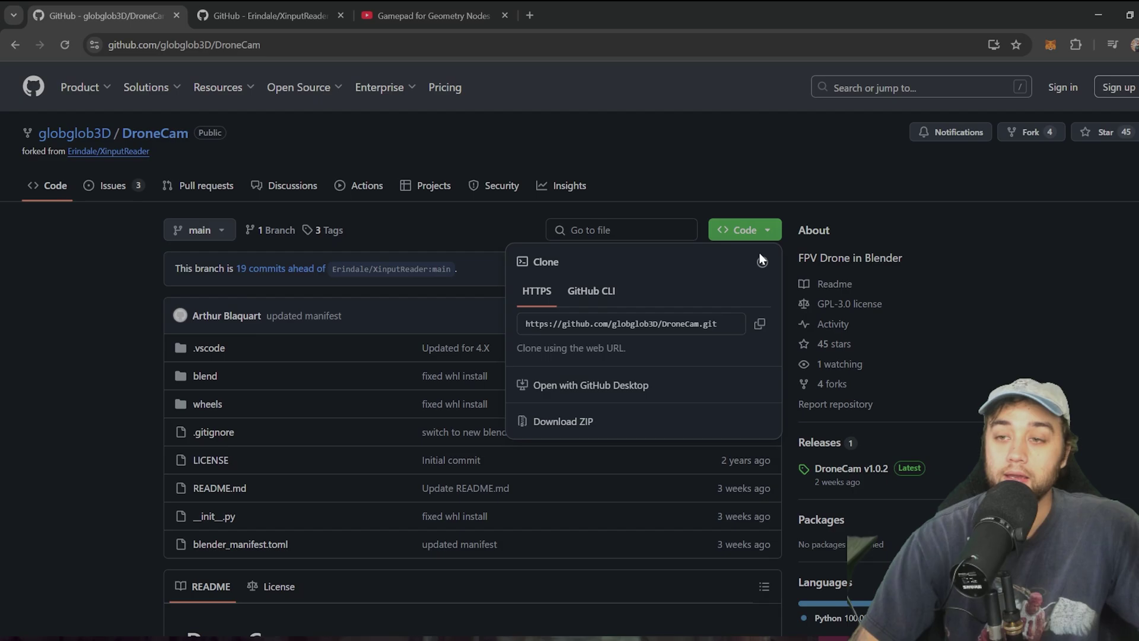
{"action": "left_click", "coordinate": [573, 421]}
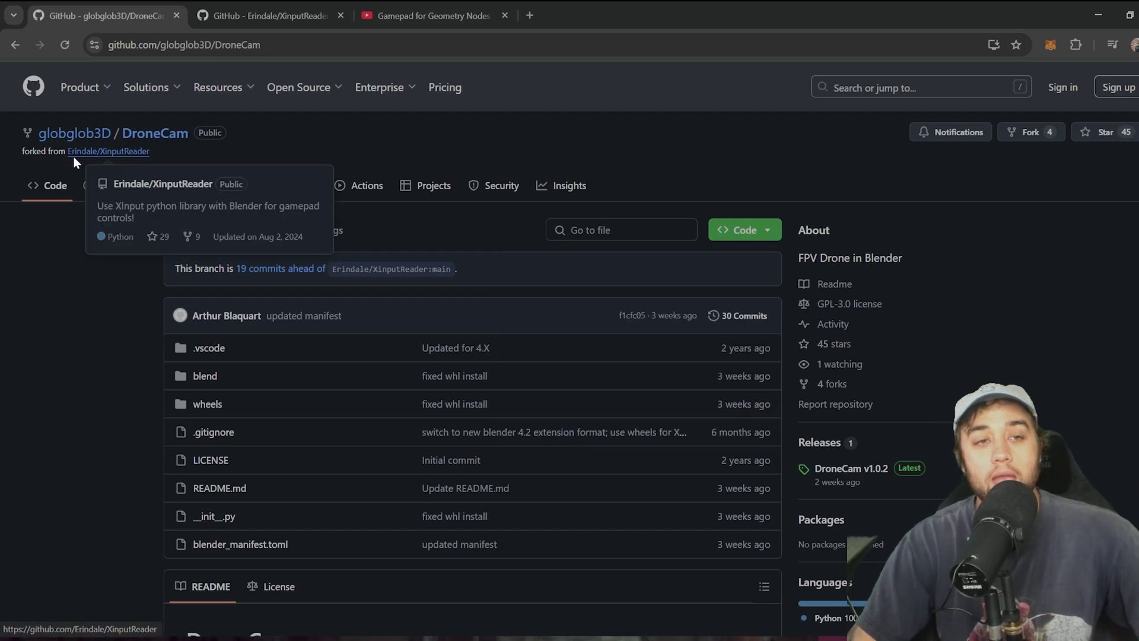
- Examine the joystick controls in the DroneCam README and view the XinputReader repository it is forked from
{"action": "left_click", "coordinate": [244, 13]}
{"action": "left_click", "coordinate": [130, 9]}
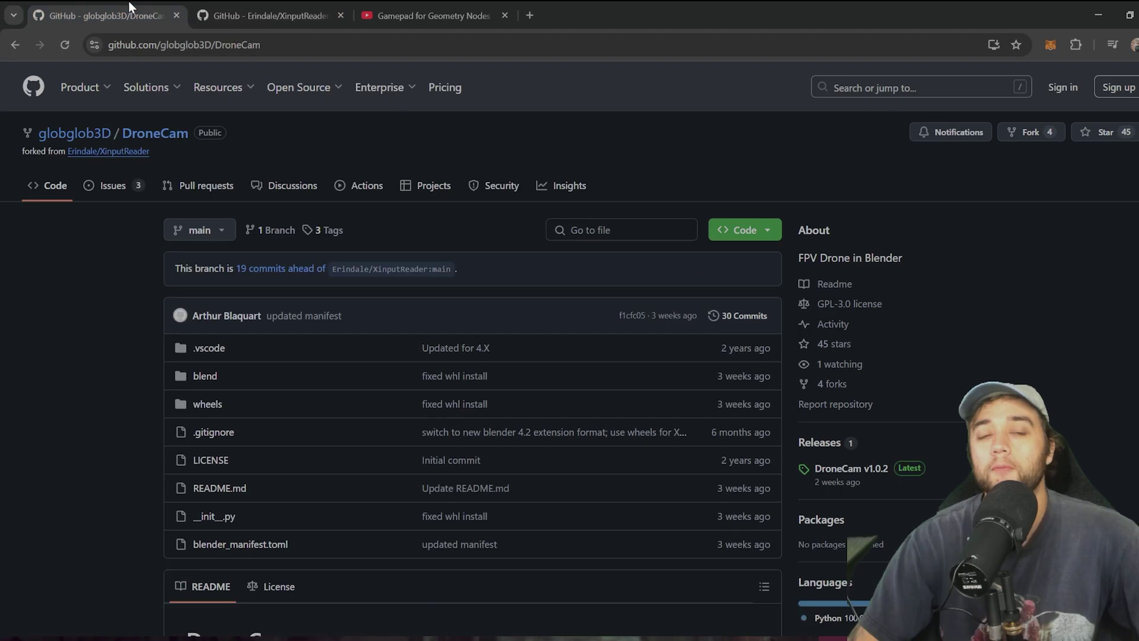
{"action": "scroll", "coordinate": [331, 421], "scroll_direction": "down", "scroll_amount": 12}
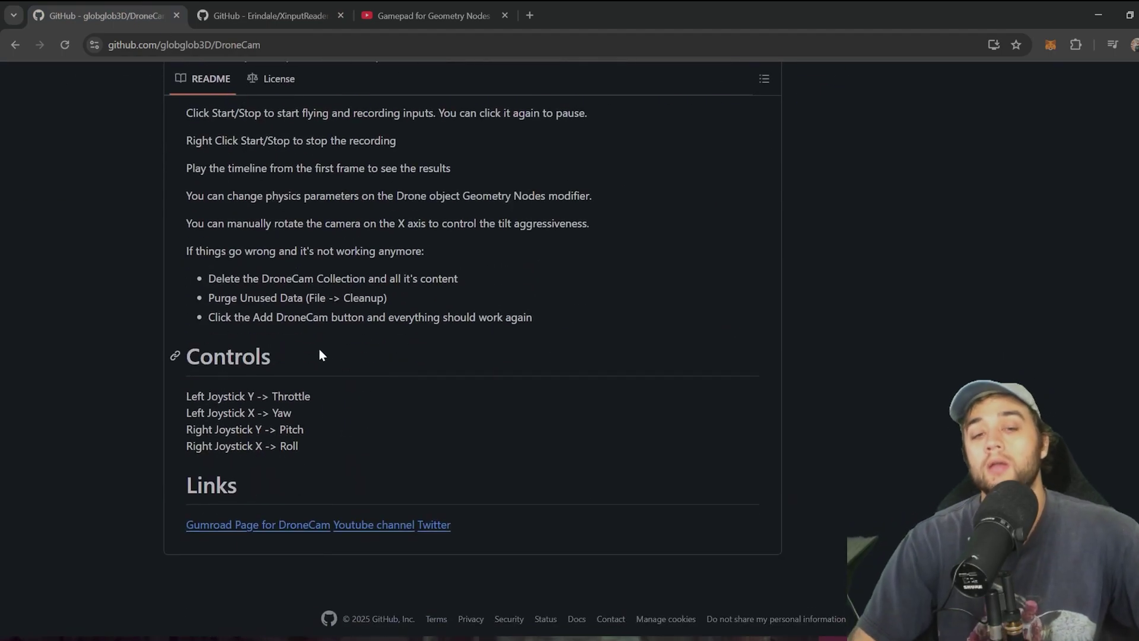
{"action": "scroll", "coordinate": [261, 357], "scroll_direction": "down", "scroll_amount": 1}
{"action": "left_click_drag", "start_coordinate": [201, 377], "coordinate": [385, 391]}
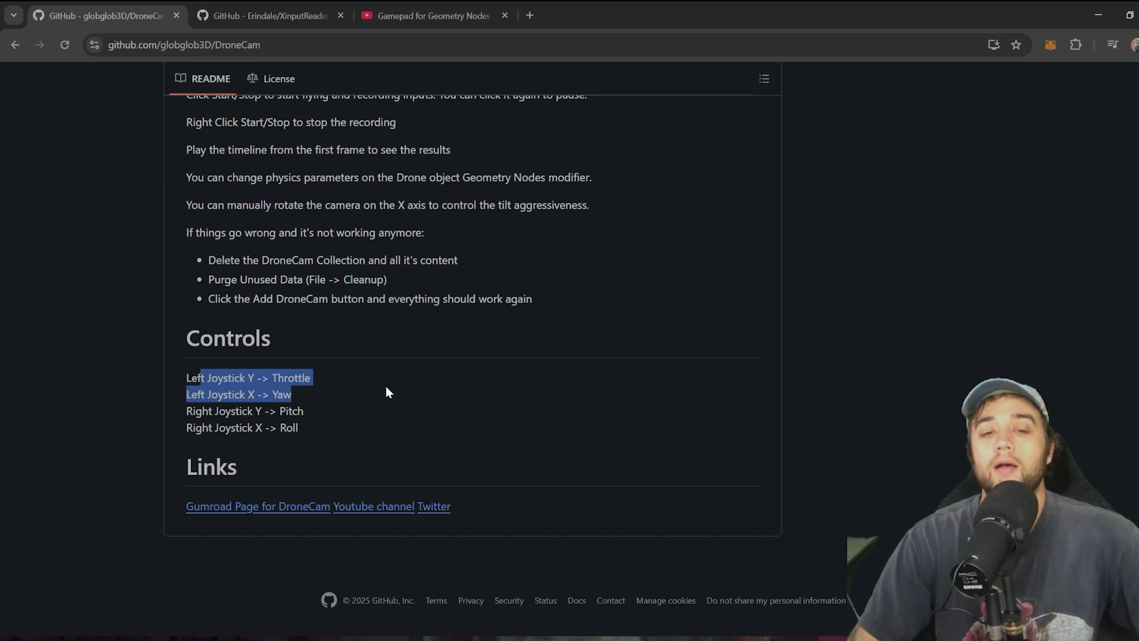
{"action": "left_click", "coordinate": [384, 394]}
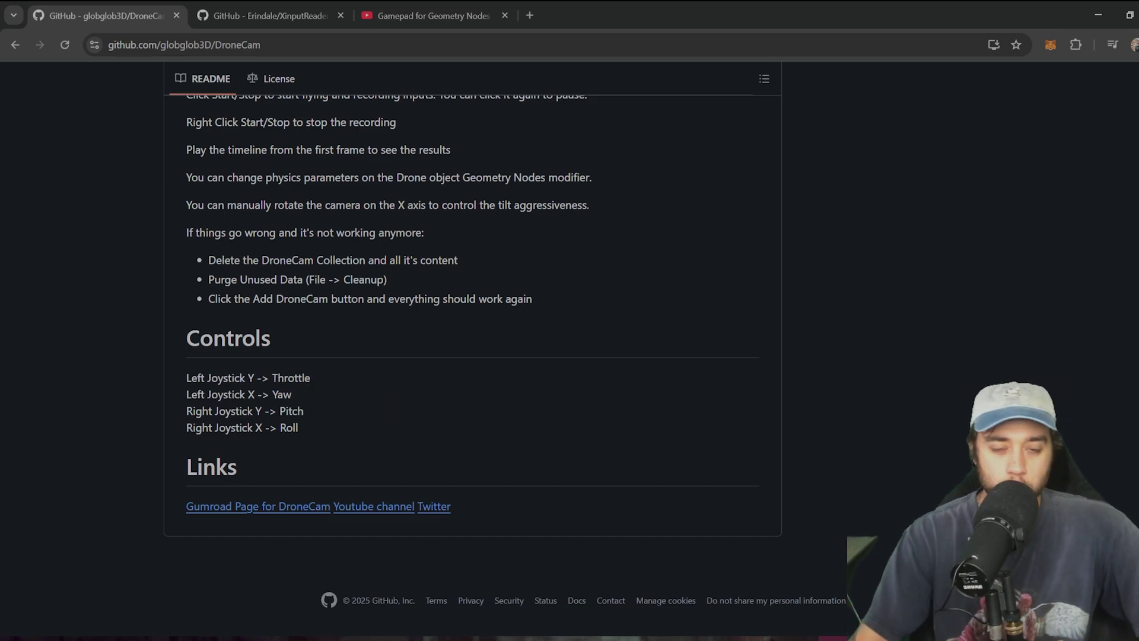
{"action": "scroll", "coordinate": [362, 456], "scroll_direction": "up", "scroll_amount": 3}
{"action": "scroll", "coordinate": [368, 479], "scroll_direction": "down", "scroll_amount": 3}
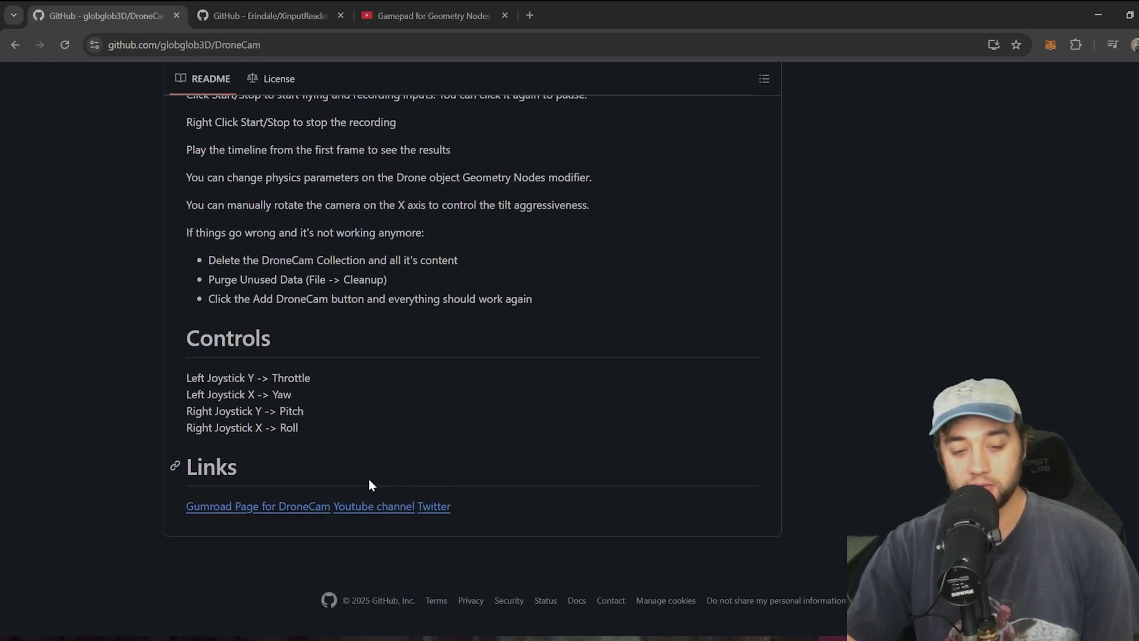
{"action": "scroll", "coordinate": [368, 478], "scroll_direction": "up", "scroll_amount": 8}
{"action": "scroll", "coordinate": [623, 425], "scroll_direction": "up", "scroll_amount": 5}
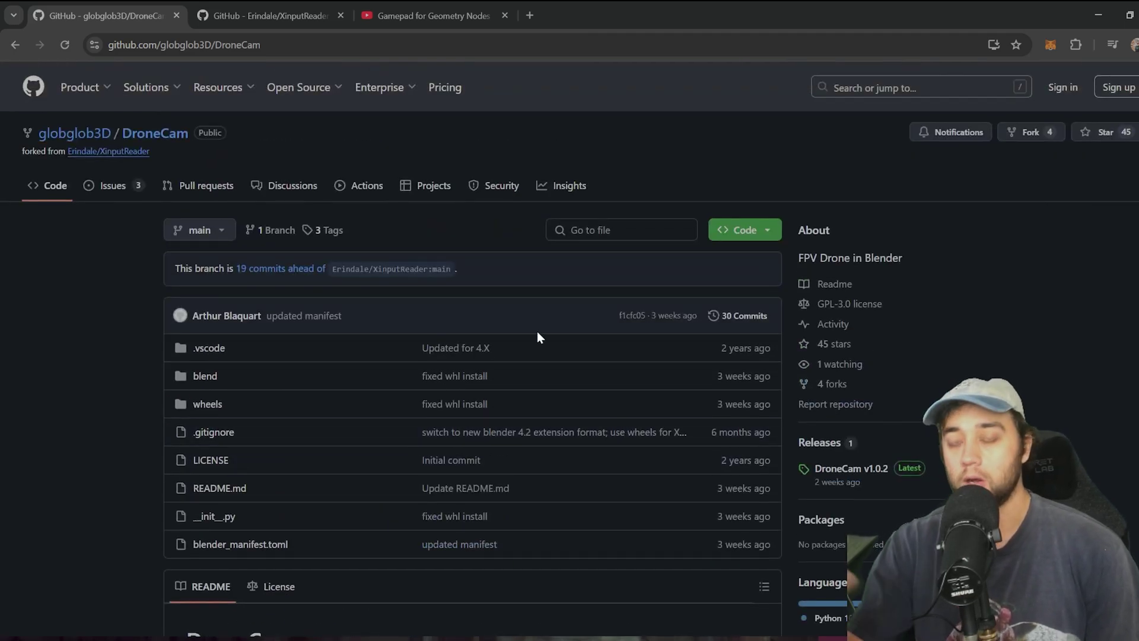
{"action": "left_click", "coordinate": [252, 13]}
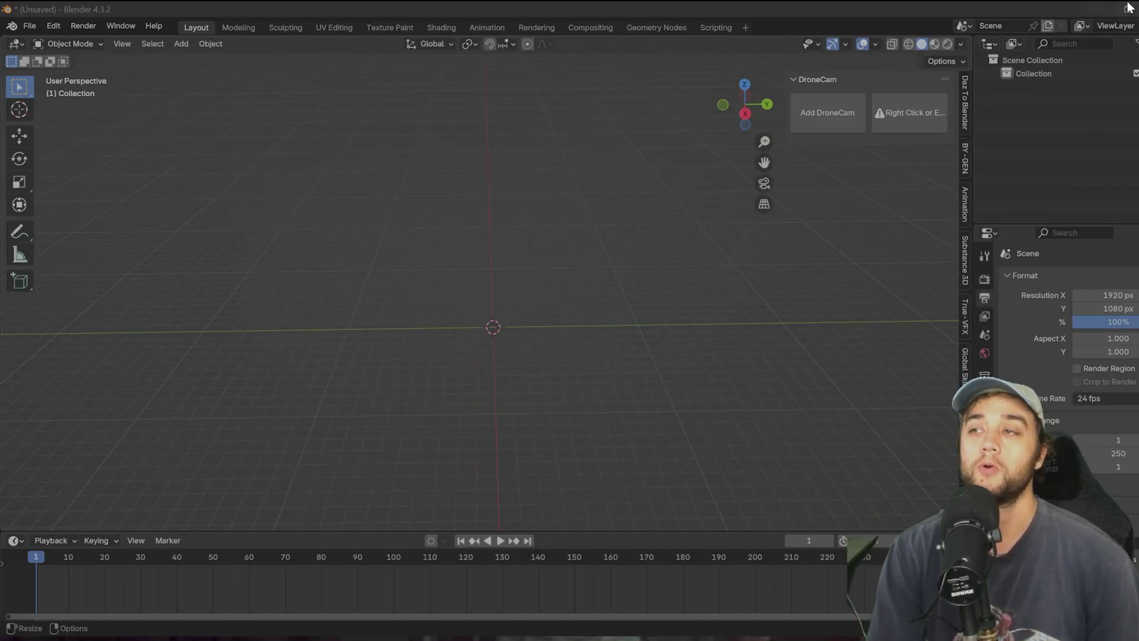
- Switch to Blender and close the unsaved scene without saving
{"action": "left_click", "coordinate": [1129, 7]}
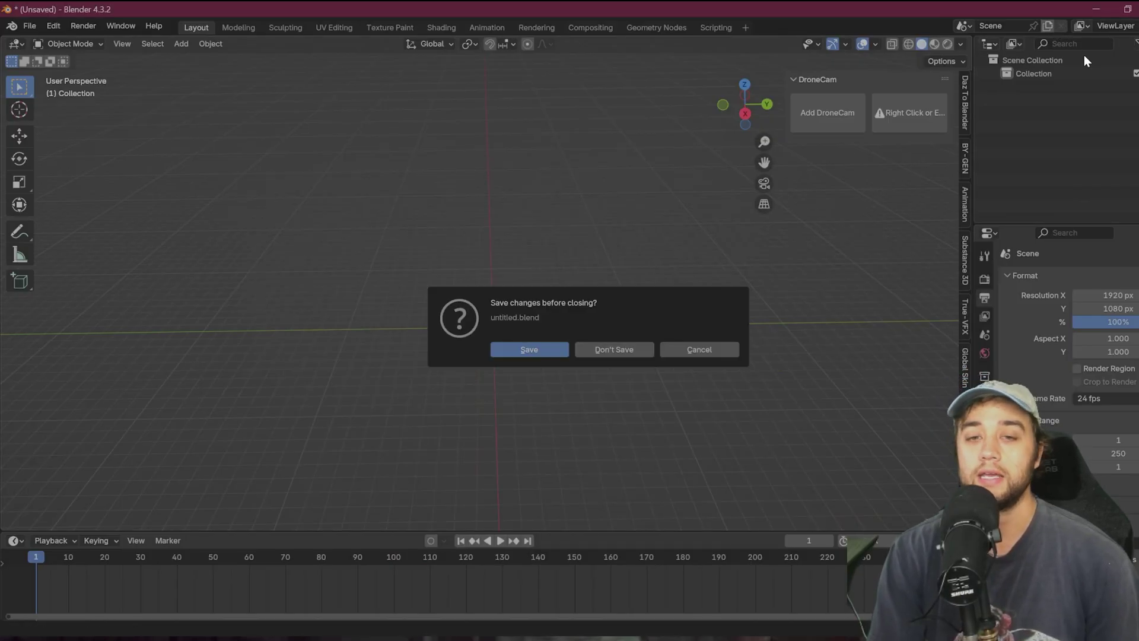
{"action": "left_click", "coordinate": [617, 350]}
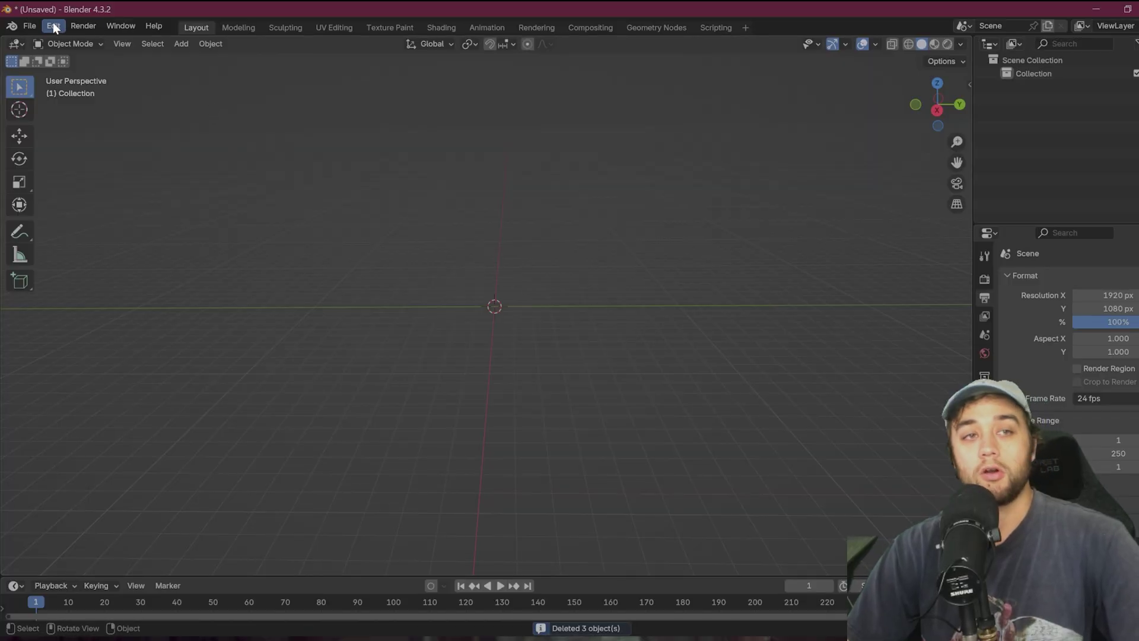
- Search the installed add-ons in the preferences for "drone", view the DroneCam entry's details and close the preferences
{"action": "left_click", "coordinate": [53, 25]}
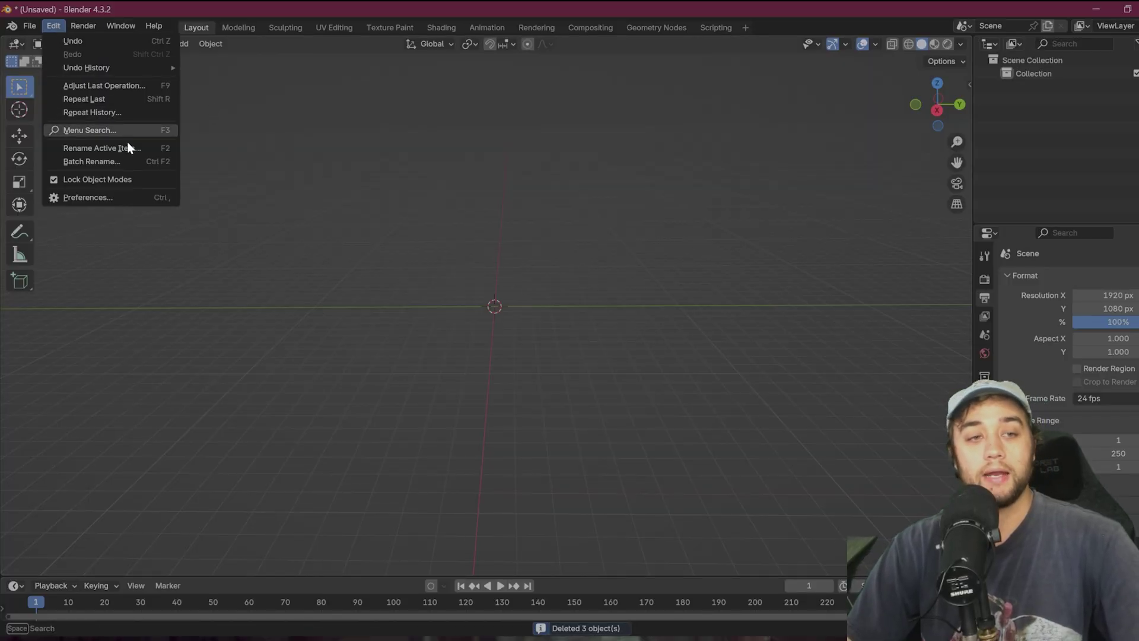
{"action": "left_click", "coordinate": [130, 198]}
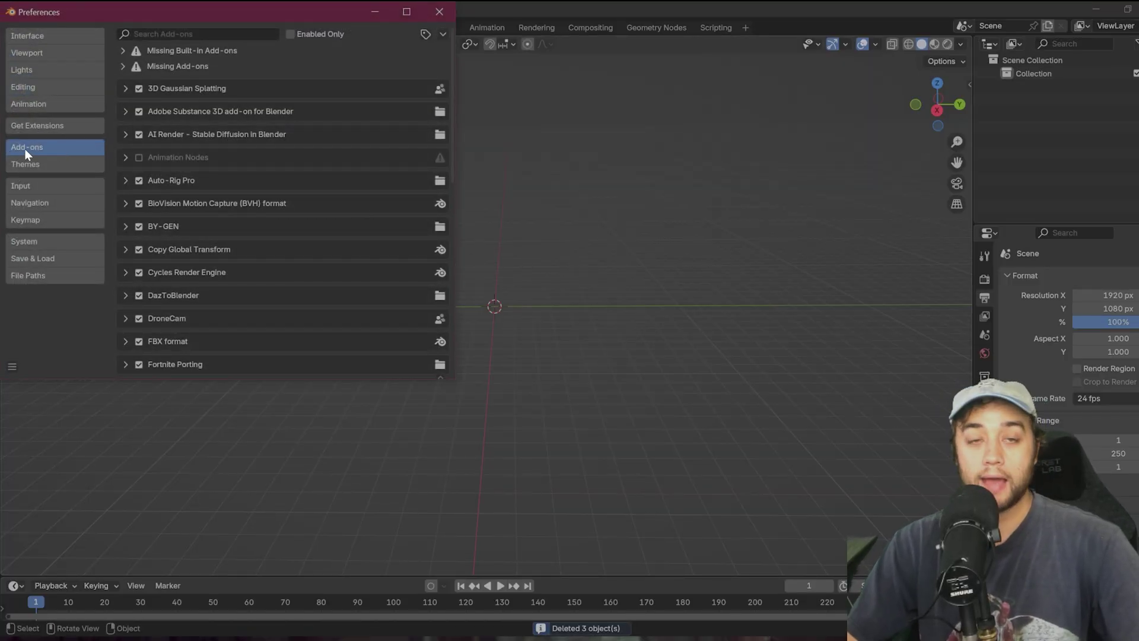
{"action": "left_click", "coordinate": [443, 35]}
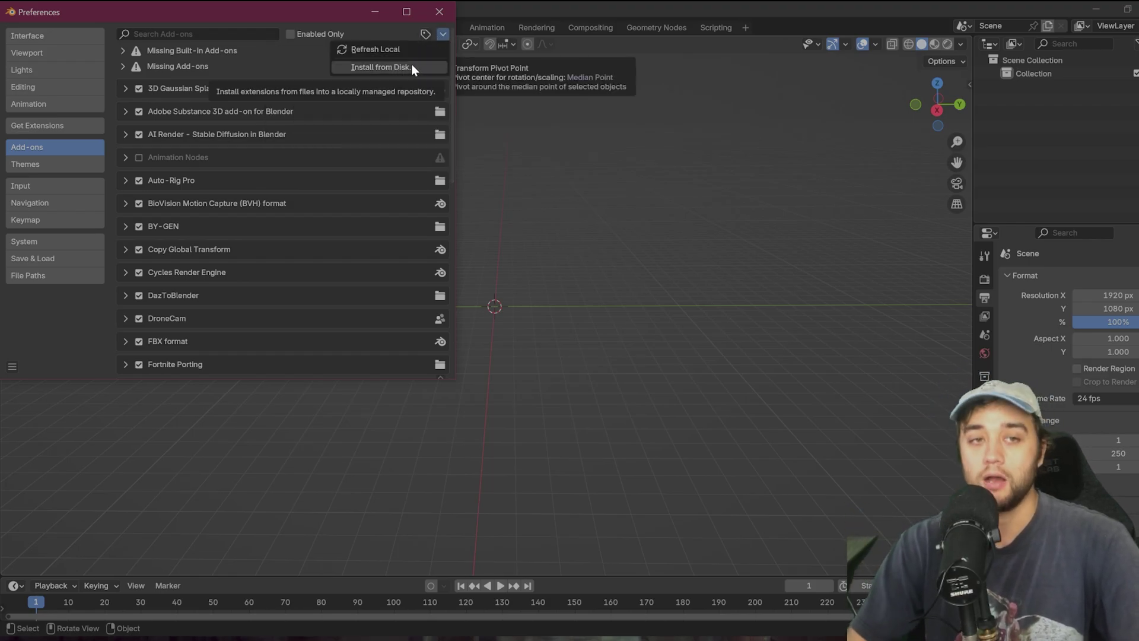
{"action": "left_click", "coordinate": [231, 34]}
{"action": "type", "text": "drone"}
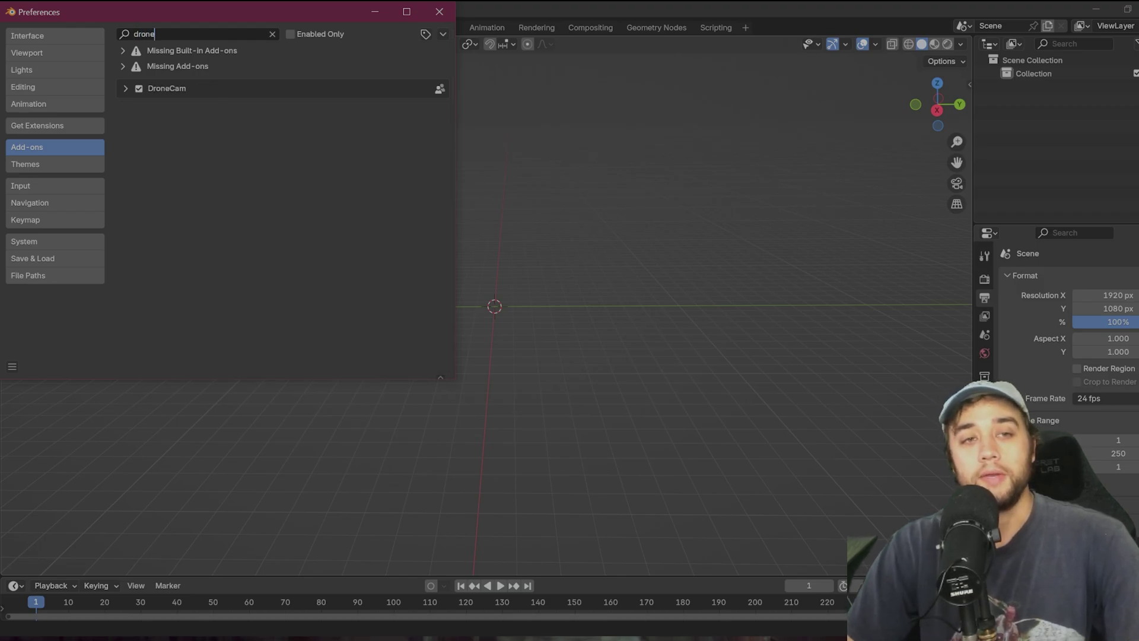
{"action": "left_click", "coordinate": [125, 90]}
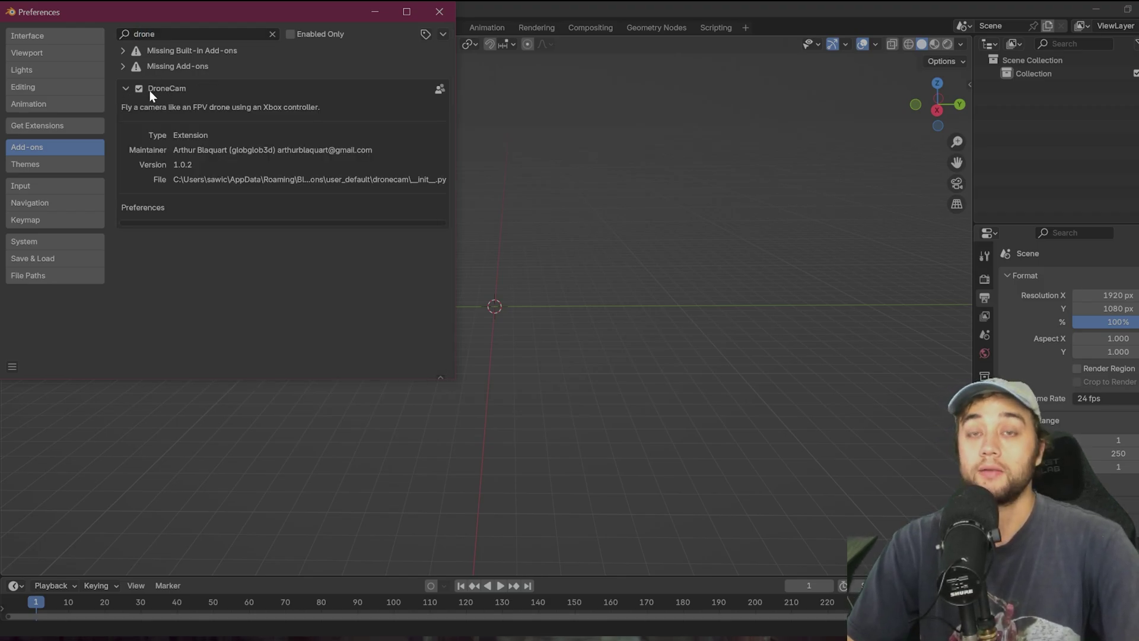
{"action": "left_click", "coordinate": [439, 11]}
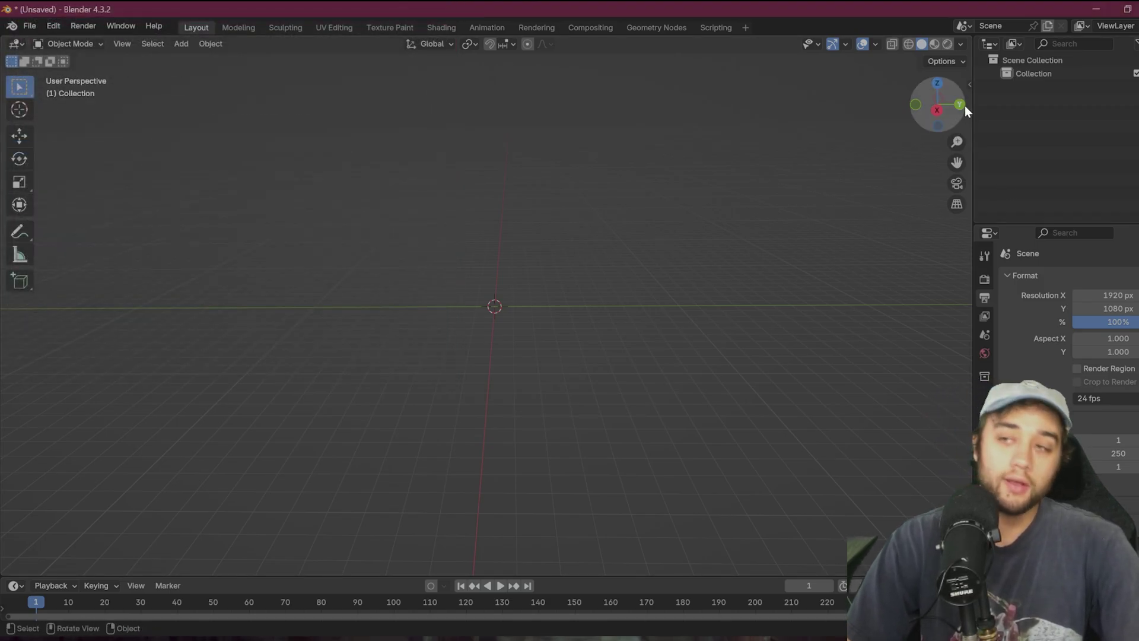
- Show the DroneCam controls in the viewport sidebar and add a DroneCam to the scene
{"action": "left_click_drag", "start_coordinate": [971, 85], "coordinate": [786, 86]}
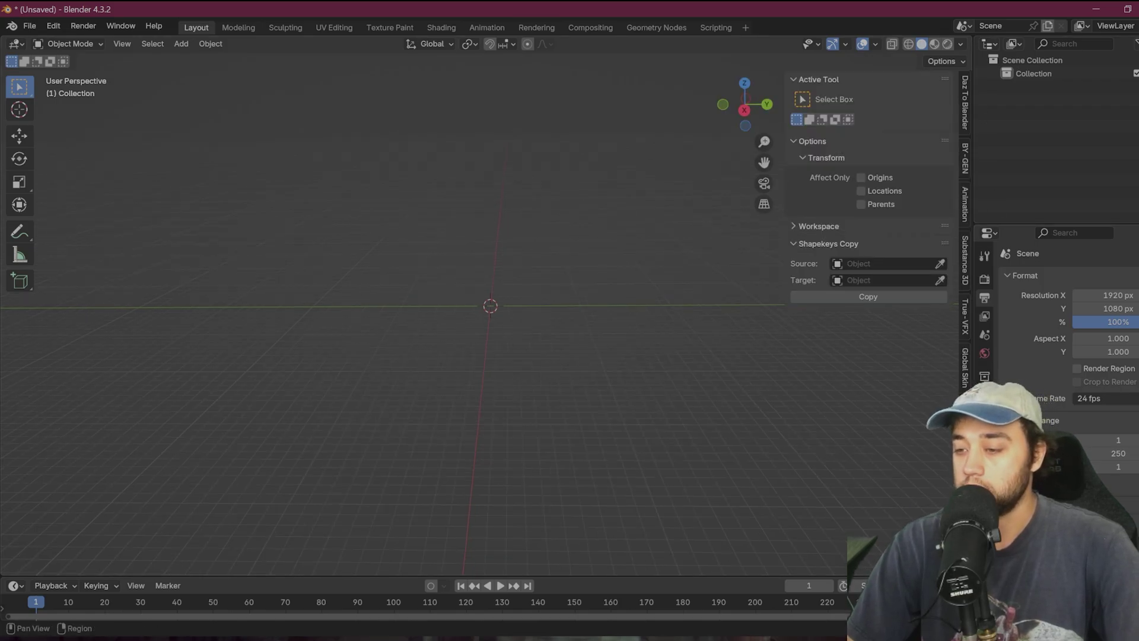
{"action": "left_click", "coordinate": [965, 531]}
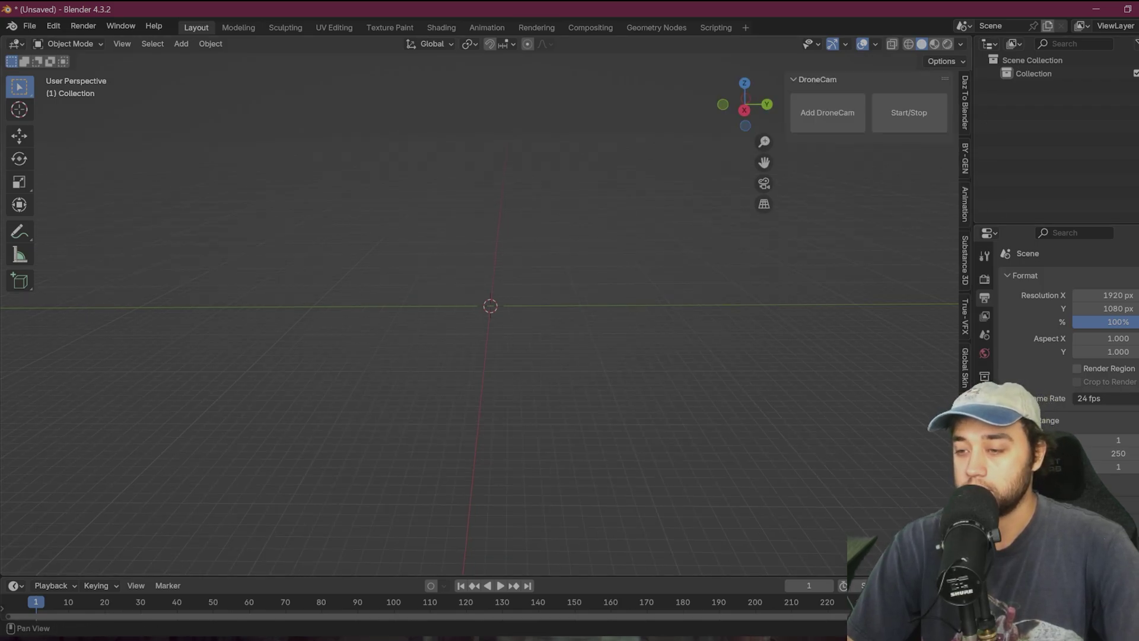
{"action": "left_click", "coordinate": [846, 113]}
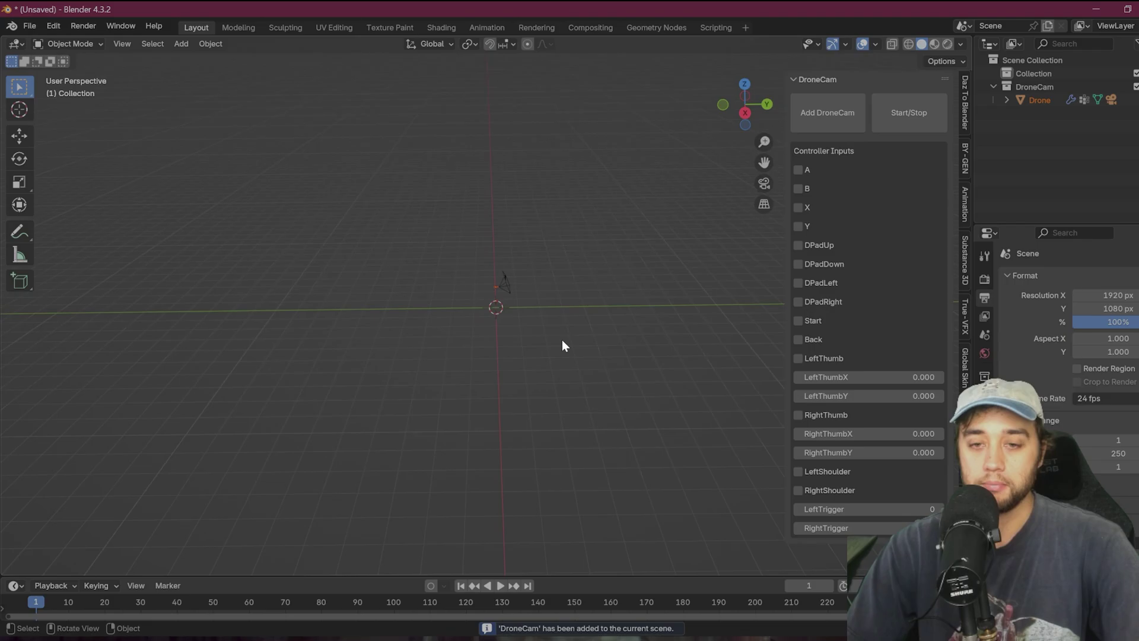
- Select the drone object and examine its DroneCam node tree, using a Geometry Node Editor in place of the timeline
{"action": "middle_click_drag", "start_coordinate": [562, 343], "coordinate": [562, 373], "text": "shift"}
{"action": "left_click", "coordinate": [596, 353]}
{"action": "left_click", "coordinate": [14, 586]}
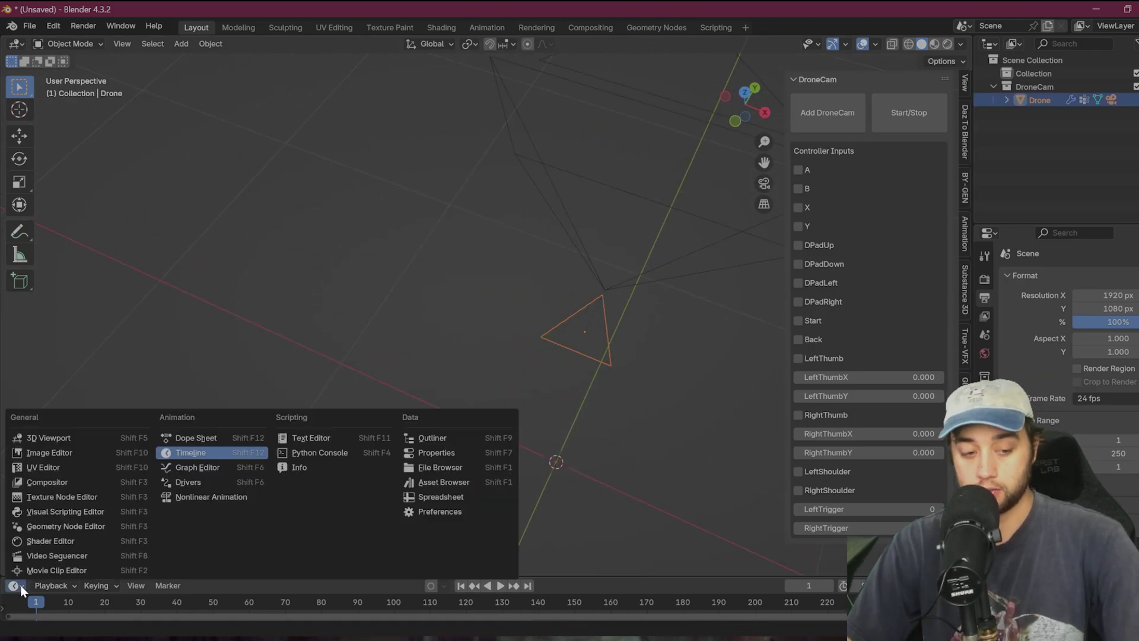
{"action": "left_click", "coordinate": [46, 527]}
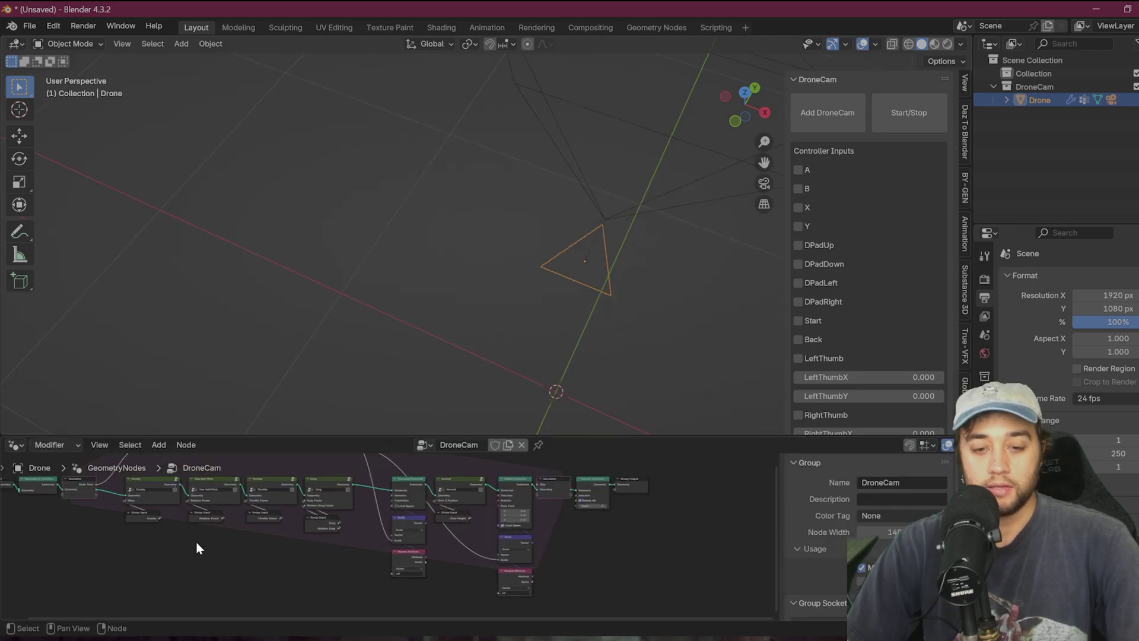
{"action": "middle_click_drag", "start_coordinate": [196, 544], "coordinate": [300, 557]}
{"action": "scroll", "coordinate": [301, 558], "scroll_direction": "down", "scroll_amount": 5}
{"action": "scroll", "coordinate": [308, 556], "scroll_direction": "up", "scroll_amount": 4}
{"action": "left_click_drag", "start_coordinate": [490, 434], "coordinate": [490, 332]}
{"action": "scroll", "coordinate": [430, 512], "scroll_direction": "up", "scroll_amount": 4}
{"action": "middle_click_drag", "start_coordinate": [431, 511], "coordinate": [445, 519]}
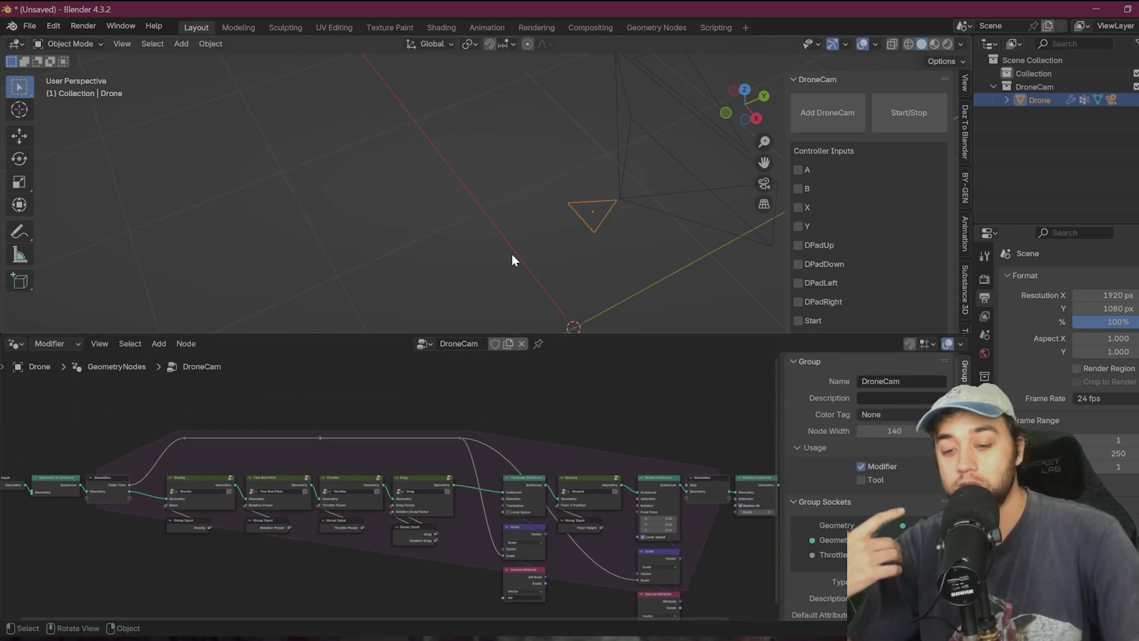
{"action": "scroll", "coordinate": [522, 256], "scroll_direction": "down", "scroll_amount": 2}
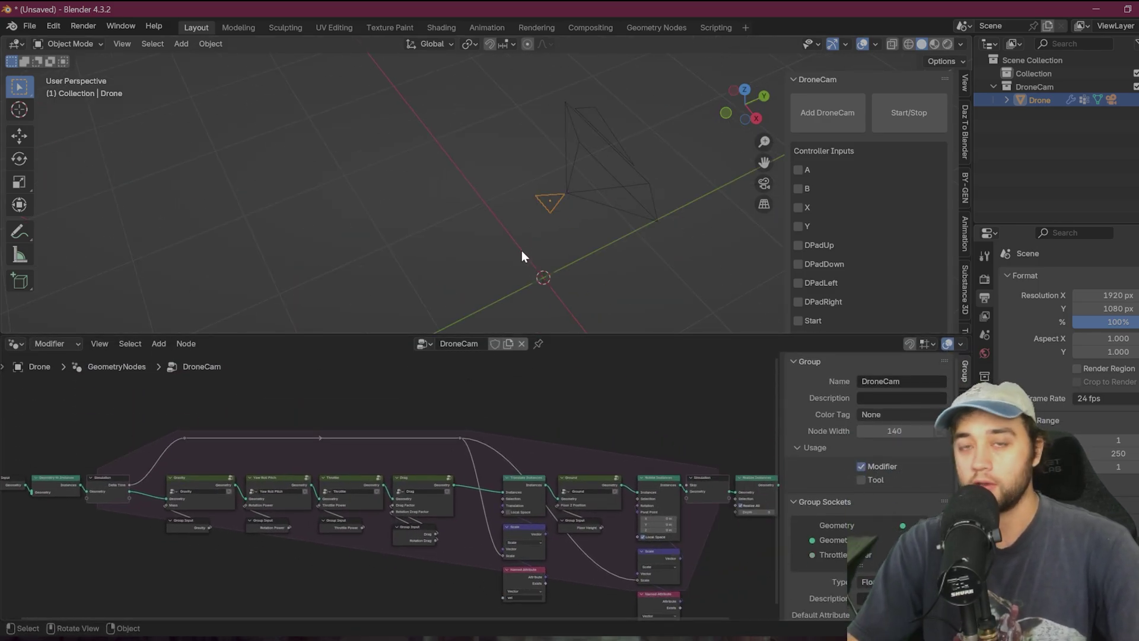
- Select the FPV camera and turn the node editor area back into a Timeline
{"action": "left_click", "coordinate": [571, 189]}
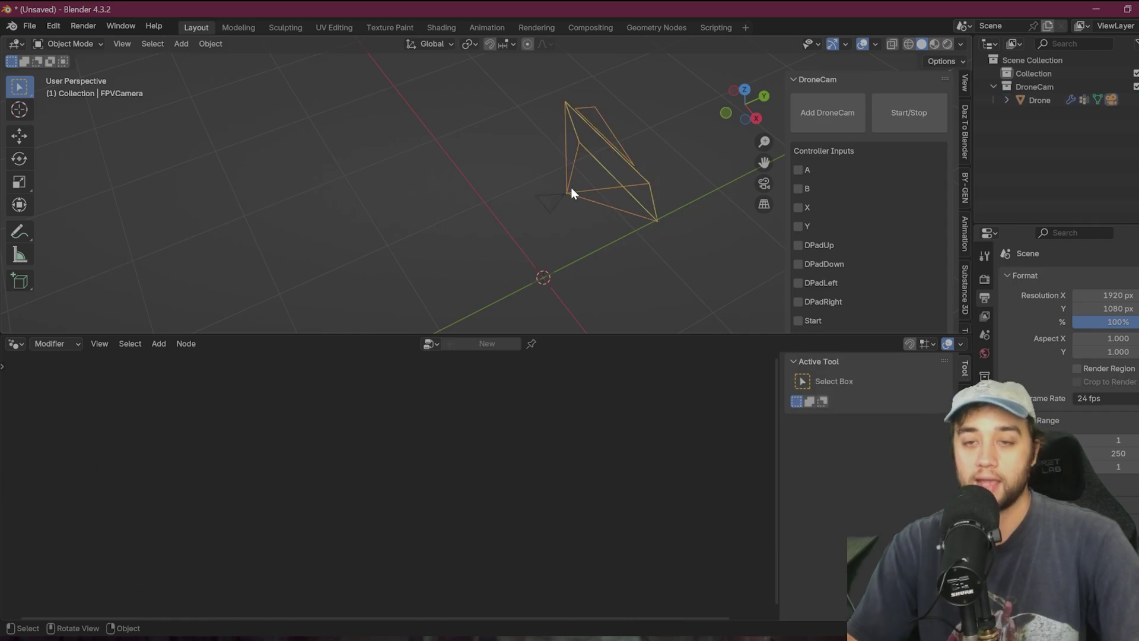
{"action": "left_click", "coordinate": [14, 344]}
{"action": "left_click", "coordinate": [209, 397]}
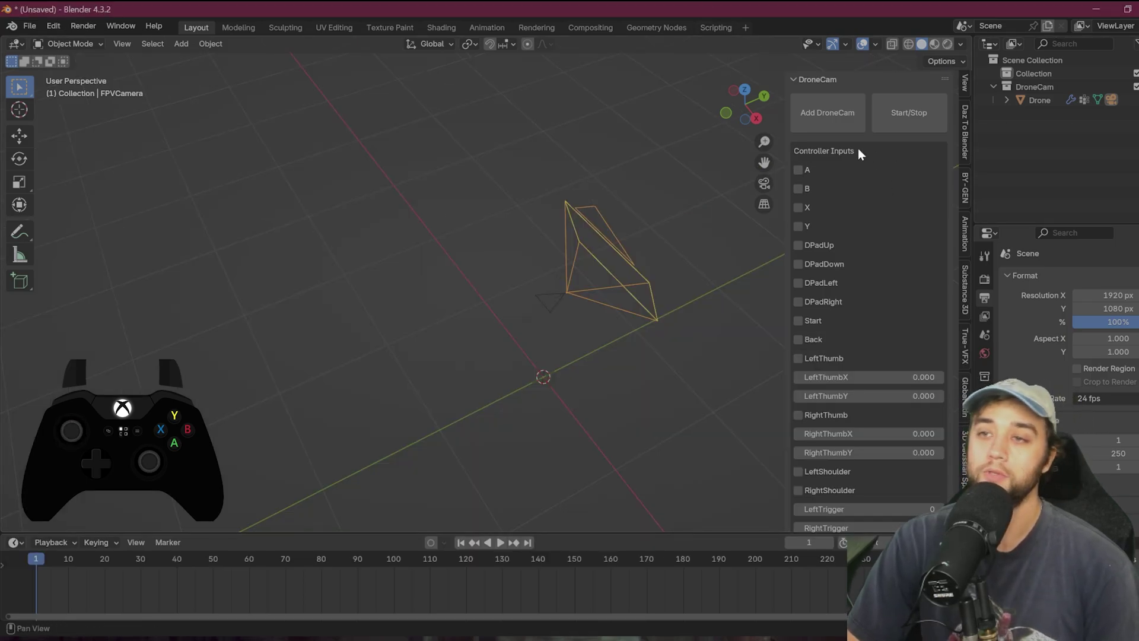
- Start DroneCam recording with the Drone selected, look through the camera and show the Drone's modifier settings
{"action": "left_click", "coordinate": [1049, 102]}
{"action": "left_click", "coordinate": [903, 119]}
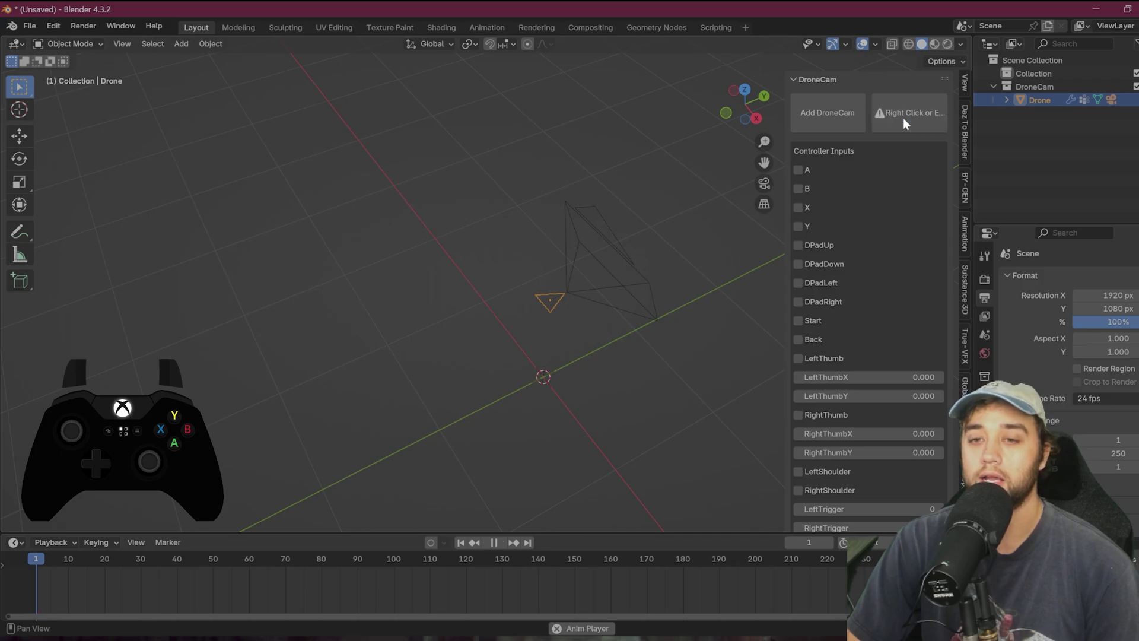
{"action": "left_click", "coordinate": [765, 183]}
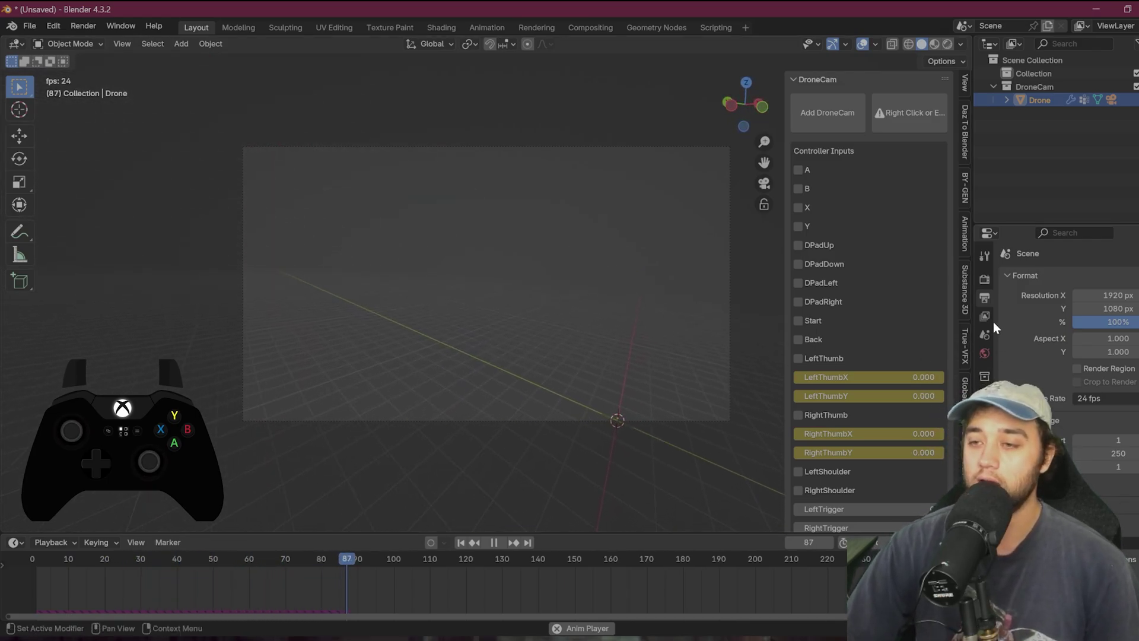
{"action": "left_click", "coordinate": [984, 418]}
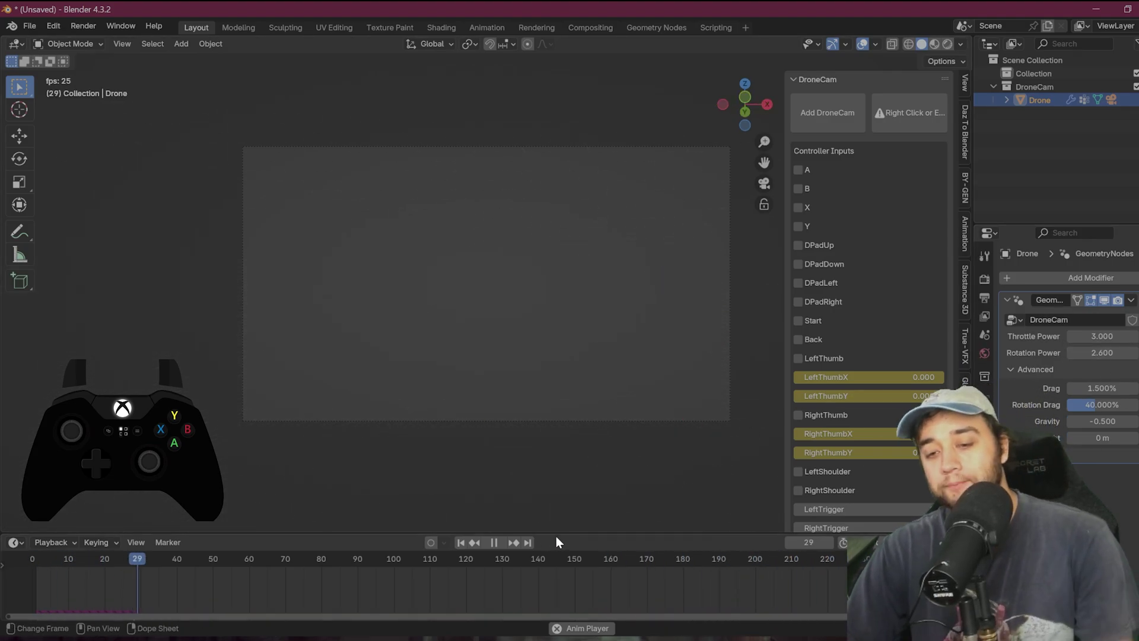
- Enlarge the timeline area and set the scene's end frame to 1000
{"action": "left_click_drag", "start_coordinate": [554, 535], "coordinate": [942, 428]}
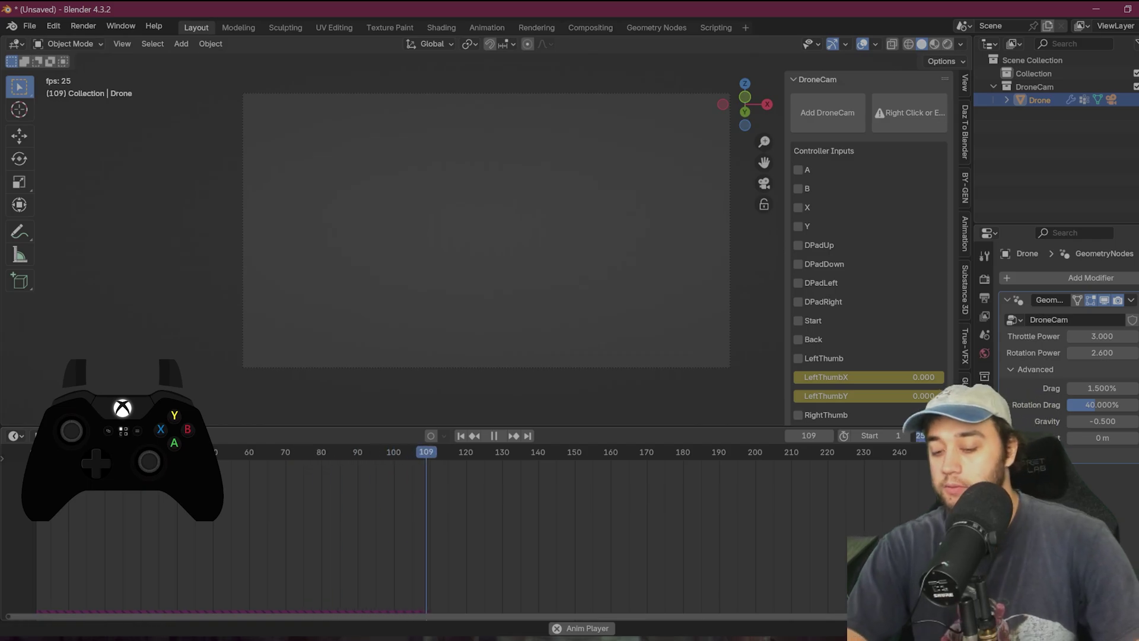
{"action": "left_click", "coordinate": [942, 436]}
{"action": "type", "text": "1"}
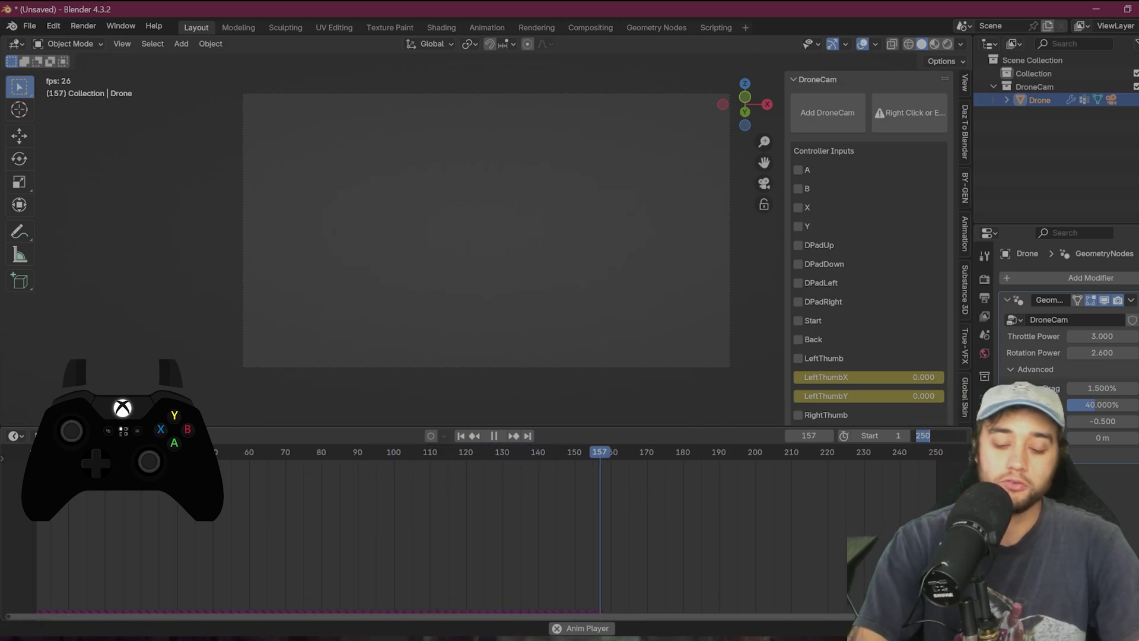
{"action": "type", "text": "000"}
{"action": "key", "text": "Return"}
{"action": "scroll", "coordinate": [622, 513], "scroll_direction": "down", "scroll_amount": 8}
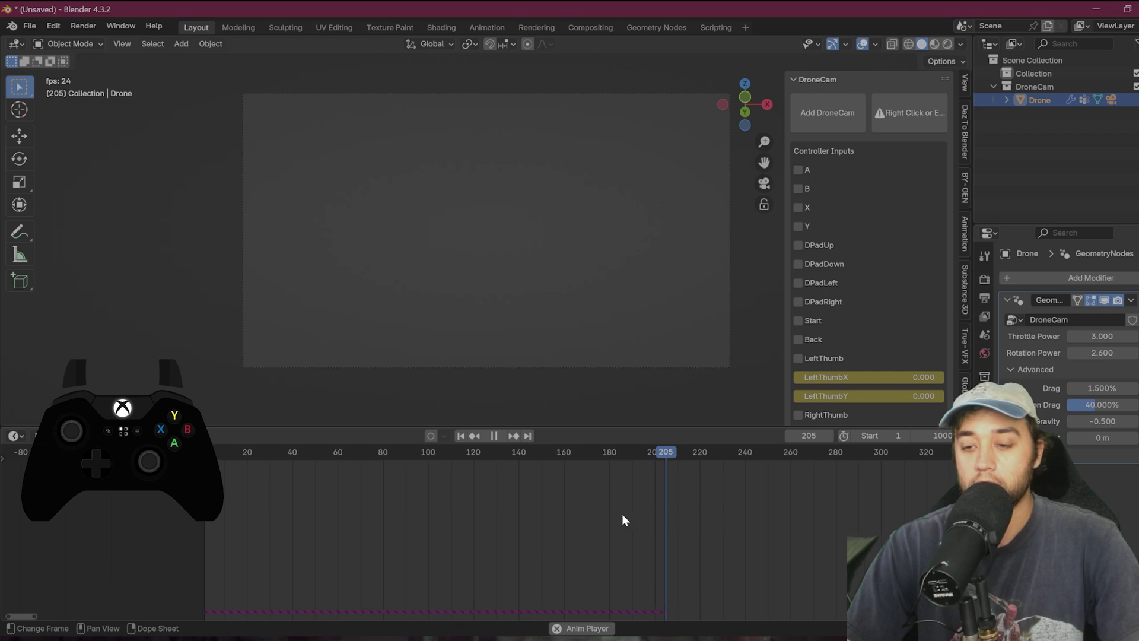
{"action": "scroll", "coordinate": [564, 527], "scroll_direction": "down", "scroll_amount": 2}
{"action": "key", "text": "space"}
- View the New York City. Manhattan model on Sketchfab and import new_york_city._manhattan.glb from the ply sketchfab folder into the Blender scene
{"action": "left_click_drag", "start_coordinate": [517, 456], "coordinate": [390, 487]}
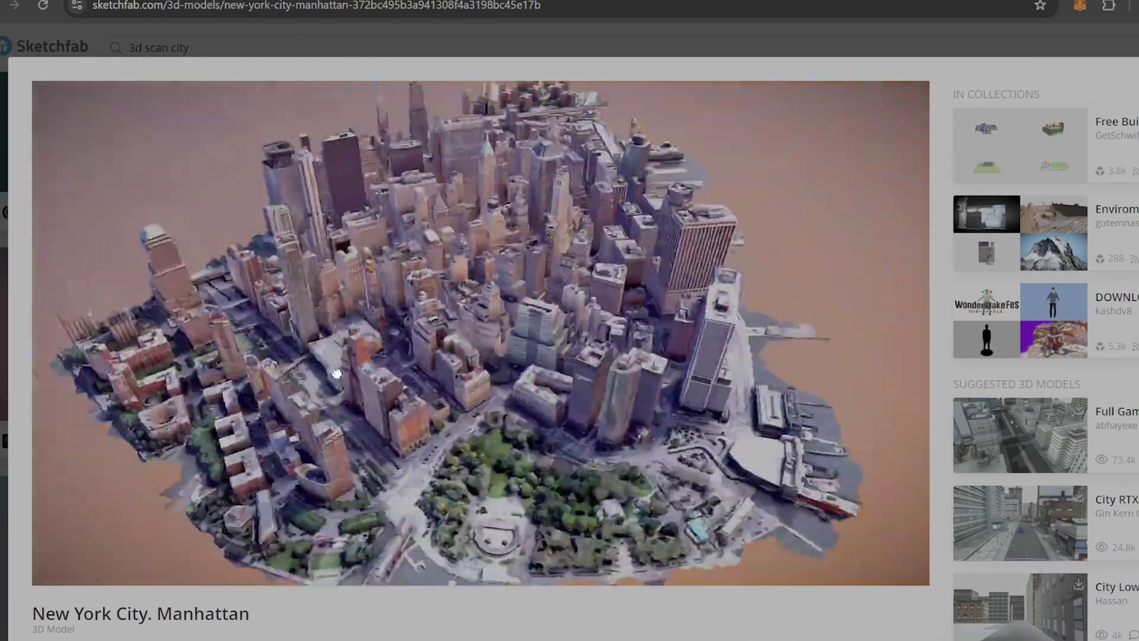
{"action": "scroll", "coordinate": [999, 536], "scroll_direction": "down", "scroll_amount": 4}
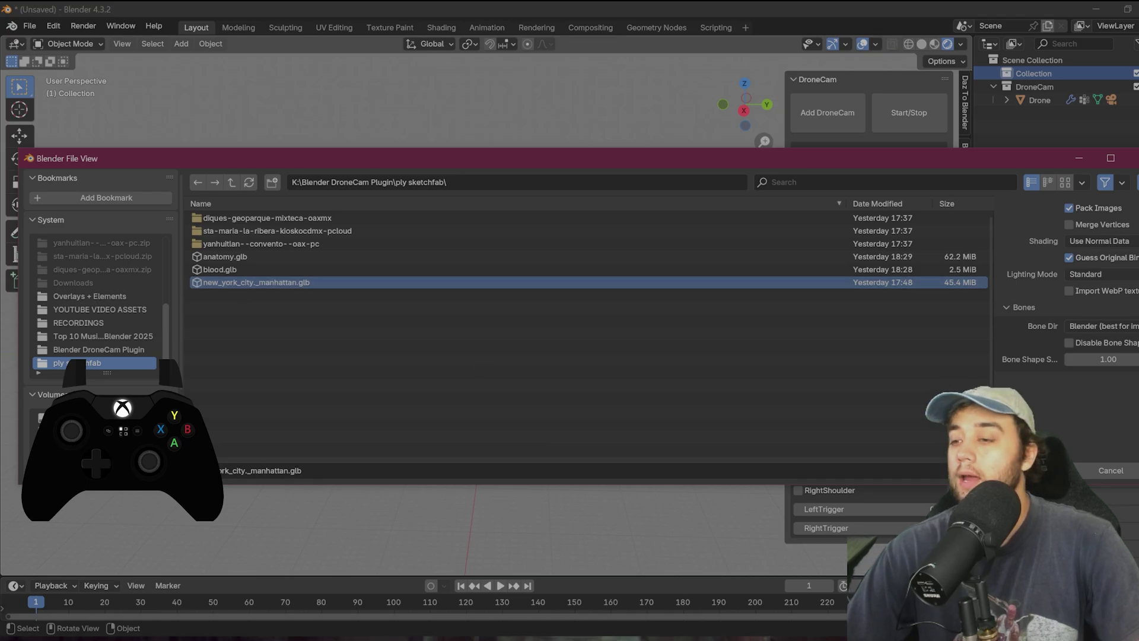
{"action": "double_click", "coordinate": [237, 283]}
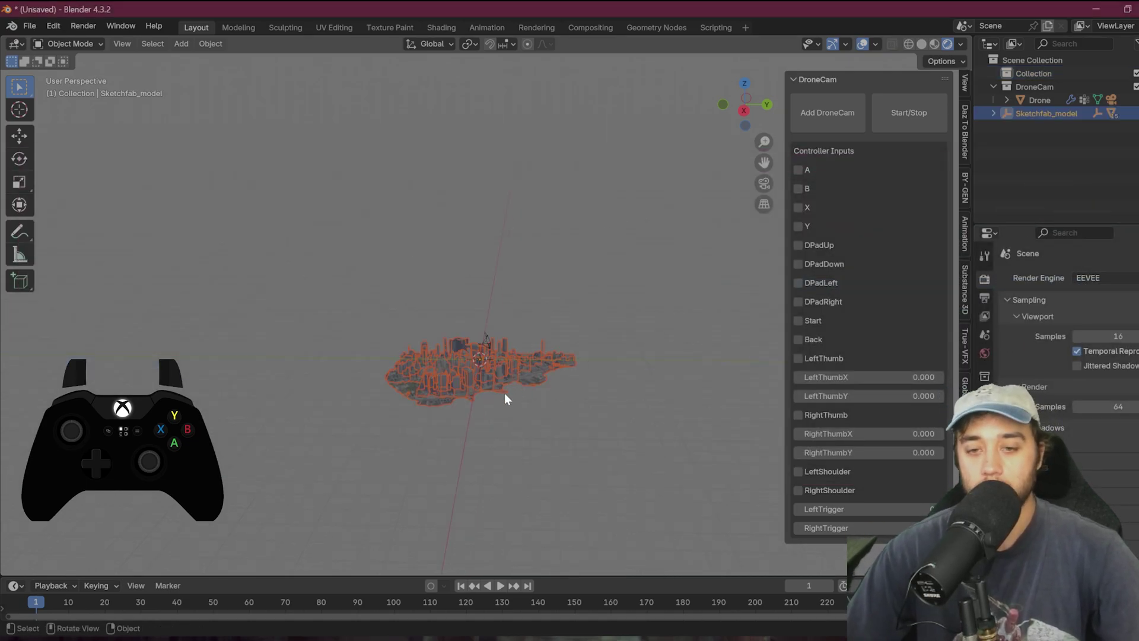
- Deselect the imported city model and examine it in the viewport from near and far
{"action": "scroll", "coordinate": [504, 392], "scroll_direction": "up", "scroll_amount": 7}
{"action": "middle_click_drag", "start_coordinate": [578, 483], "coordinate": [593, 287], "text": "shift"}
{"action": "scroll", "coordinate": [594, 288], "scroll_direction": "down", "scroll_amount": 3}
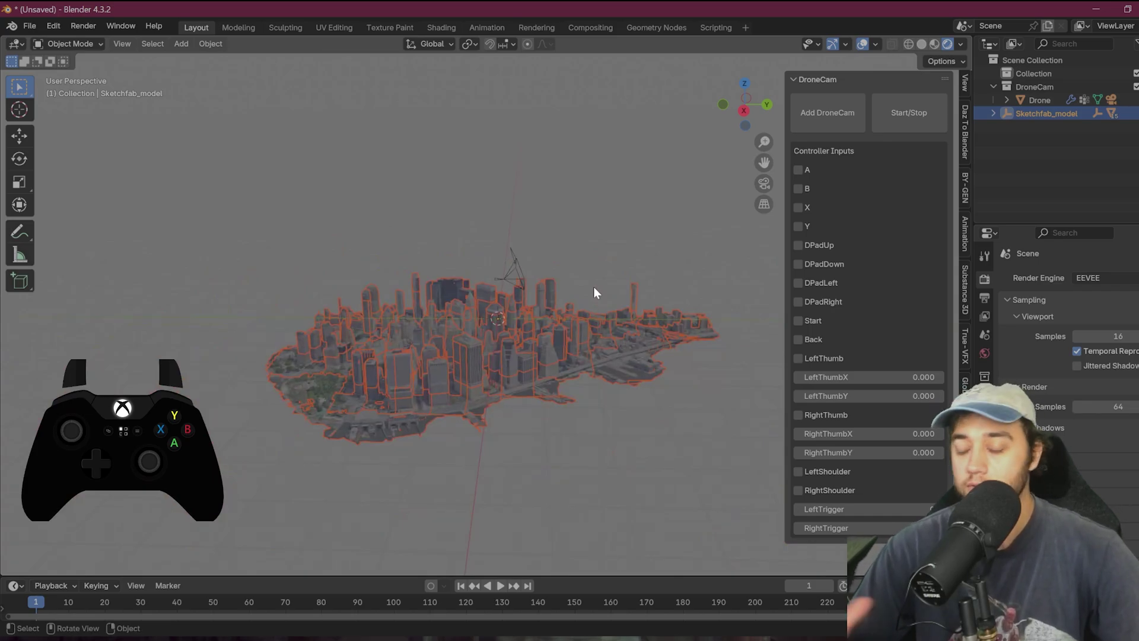
{"action": "scroll", "coordinate": [594, 288], "scroll_direction": "up", "scroll_amount": 7}
{"action": "scroll", "coordinate": [593, 291], "scroll_direction": "down", "scroll_amount": 7}
{"action": "left_click", "coordinate": [643, 215]}
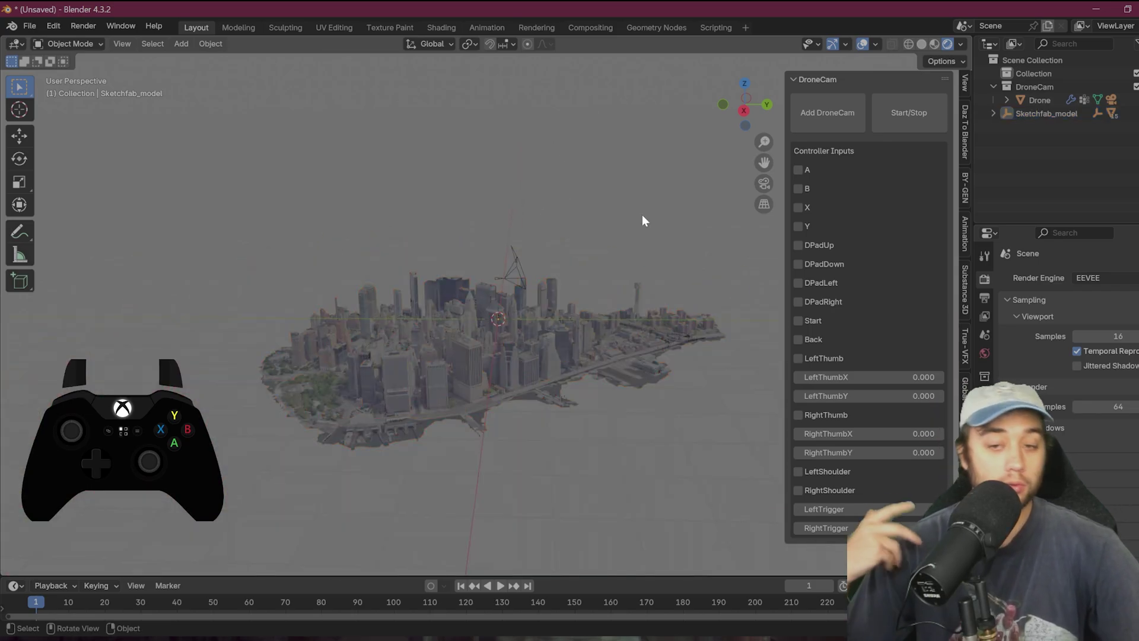
{"action": "scroll", "coordinate": [418, 338], "scroll_direction": "up", "scroll_amount": 4}
{"action": "scroll", "coordinate": [422, 349], "scroll_direction": "down", "scroll_amount": 3}
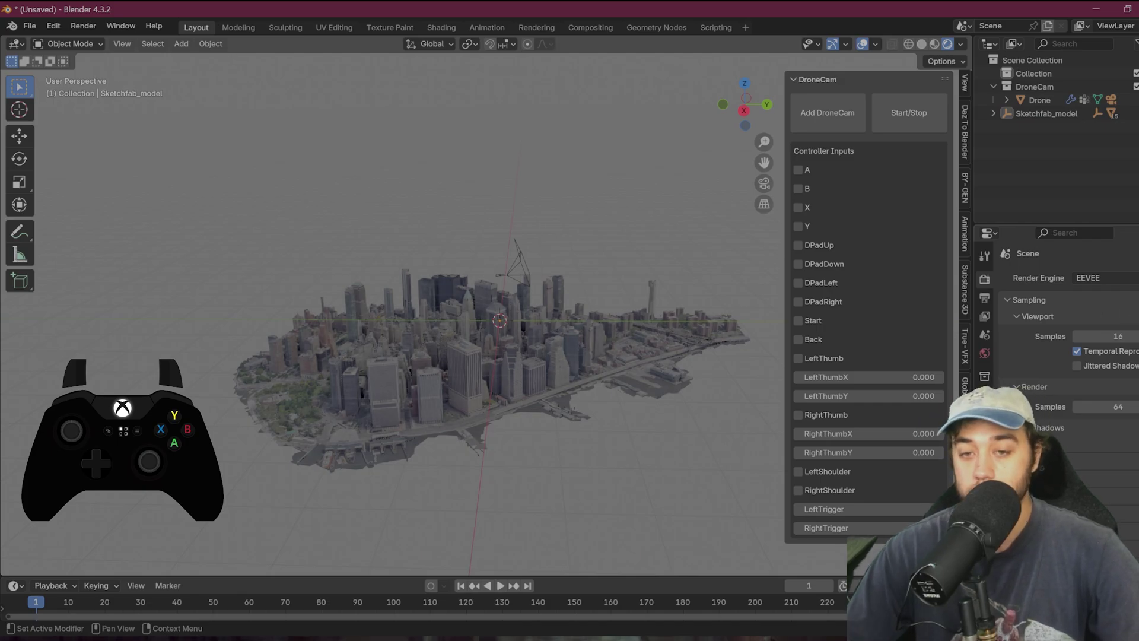
{"action": "scroll", "coordinate": [1068, 326], "scroll_direction": "down", "scroll_amount": 3}
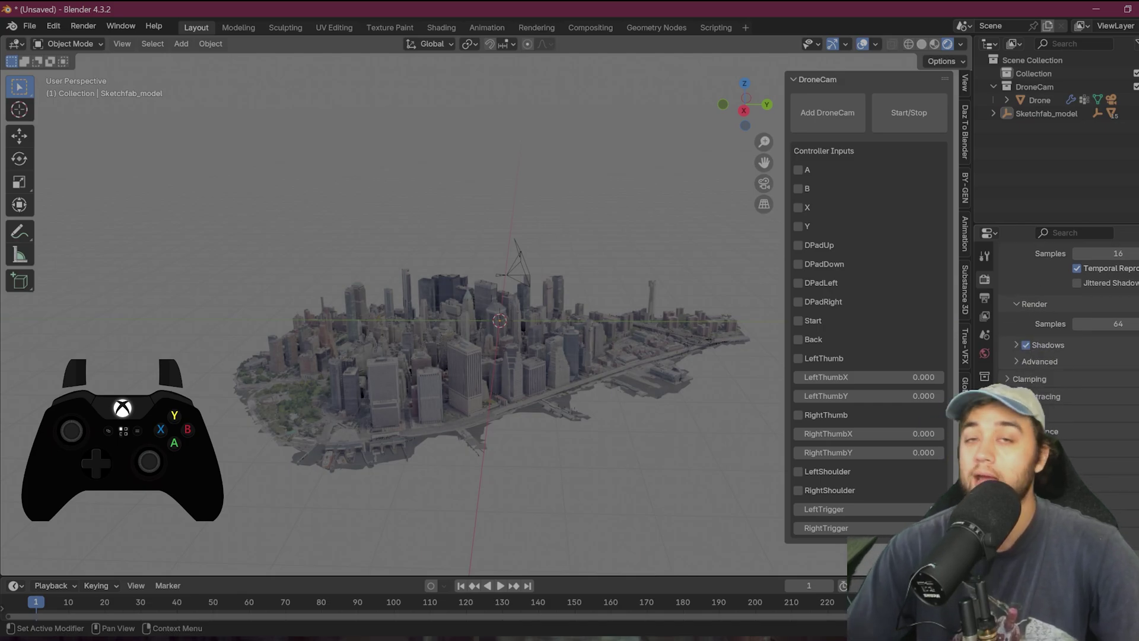
{"action": "scroll", "coordinate": [596, 377], "scroll_direction": "up", "scroll_amount": 4}
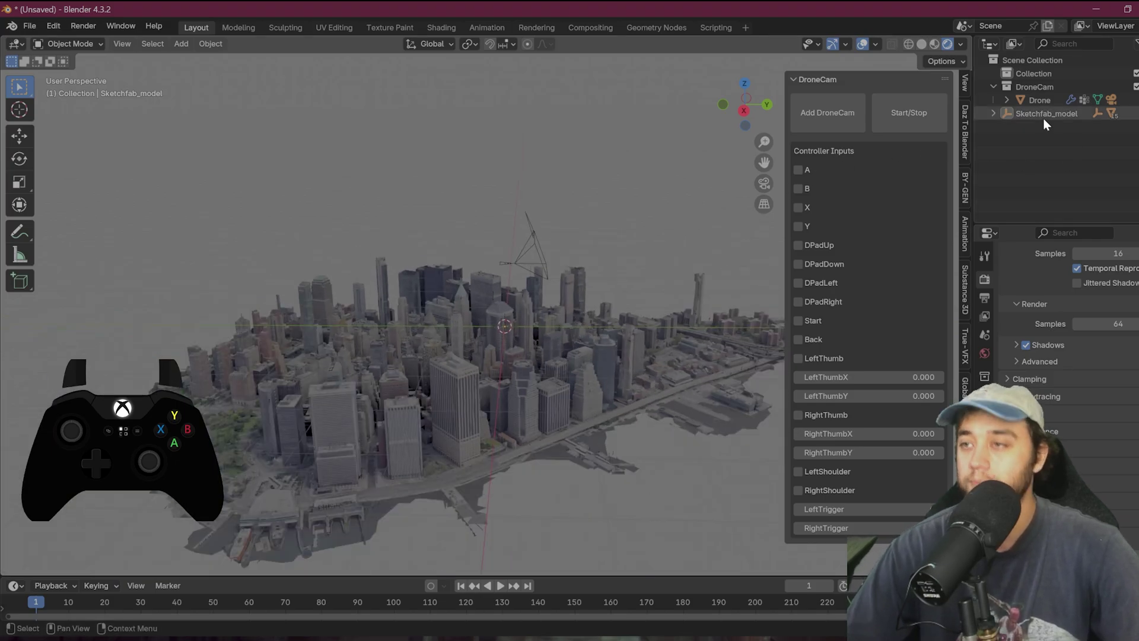
- Select Sketchfab_model with its whole hierarchy and scale the city up around the drone
{"action": "left_click", "coordinate": [1062, 113]}
{"action": "key", "text": "KP_Decimal"}
{"action": "right_click", "coordinate": [1058, 114]}
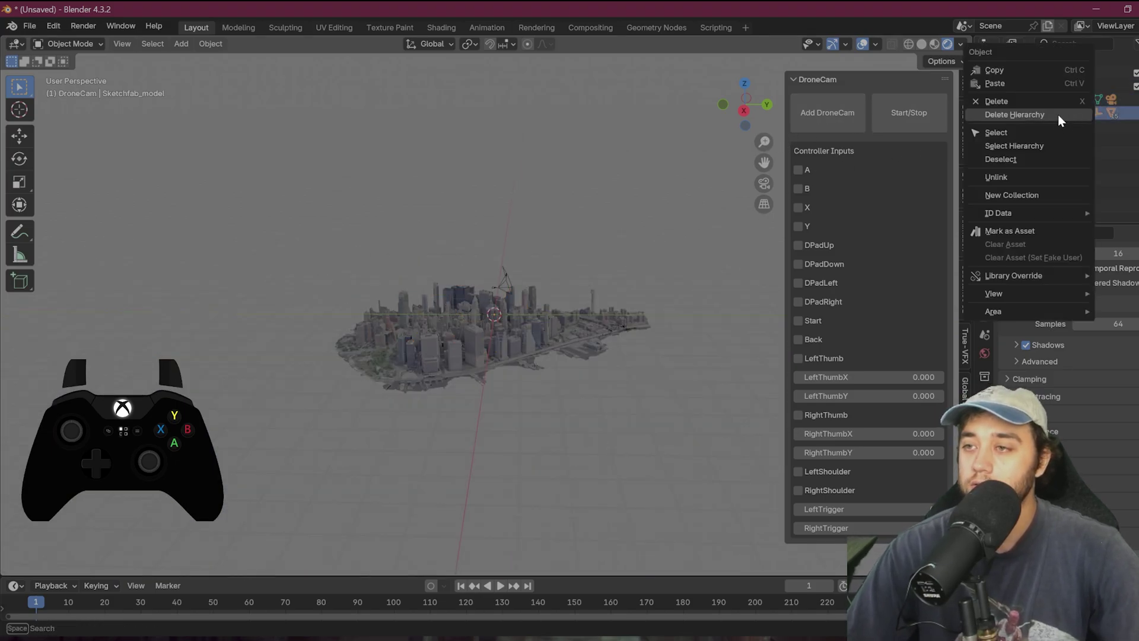
{"action": "left_click", "coordinate": [1058, 145]}
{"action": "scroll", "coordinate": [606, 213], "scroll_direction": "up", "scroll_amount": 6}
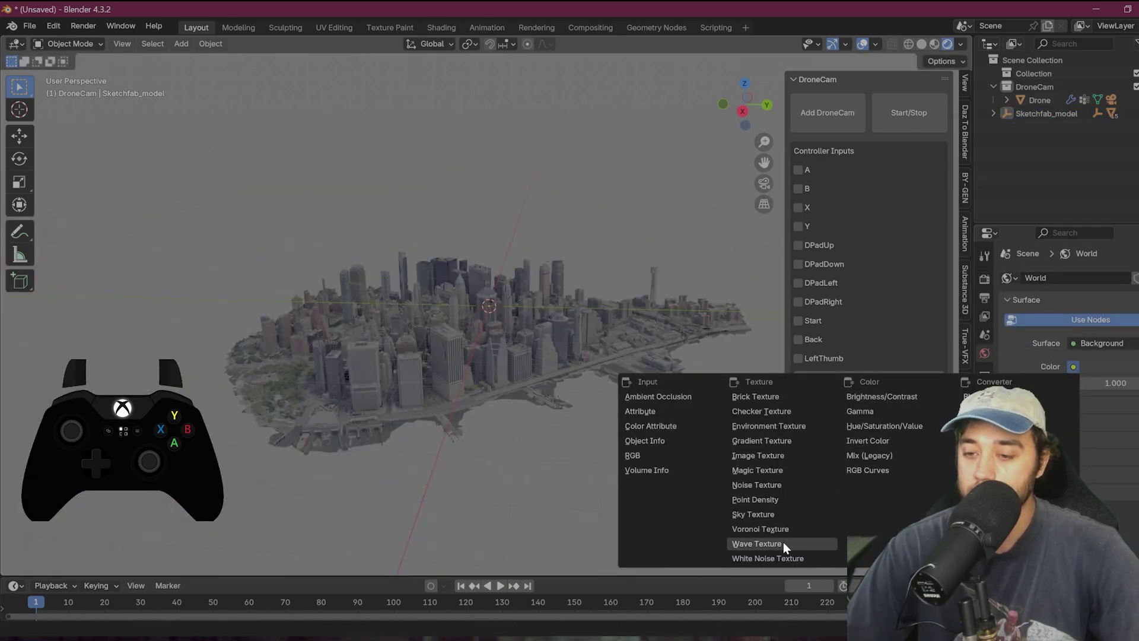
{"action": "left_click", "coordinate": [753, 514]}
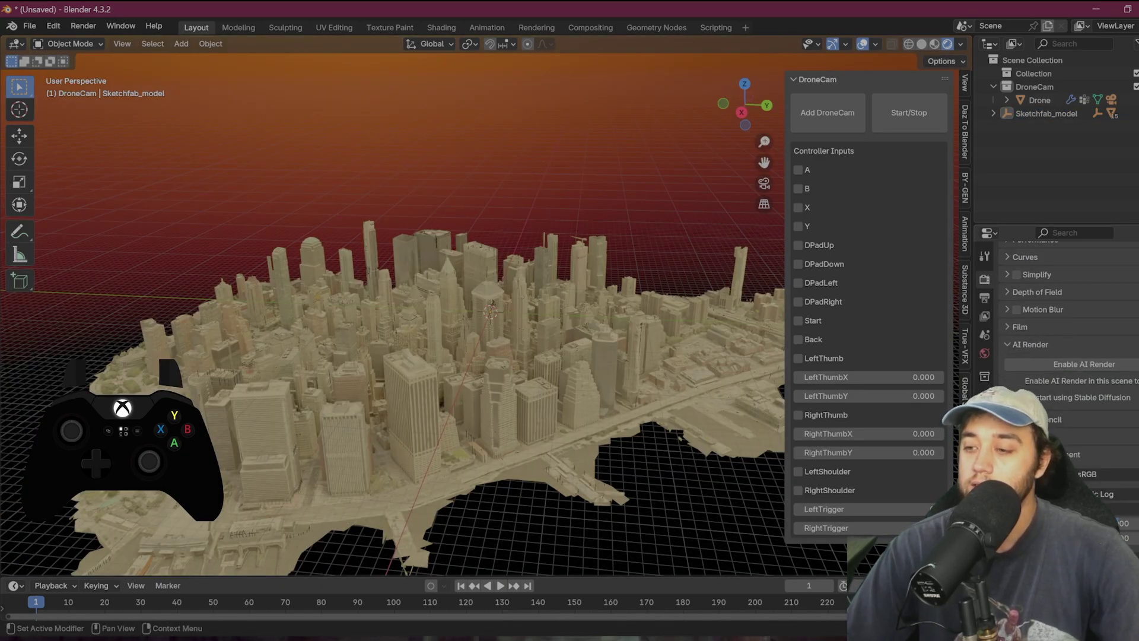
- Set the colour management view transform to Standard and check the city against the sunset sky
{"action": "left_click", "coordinate": [1118, 497]}
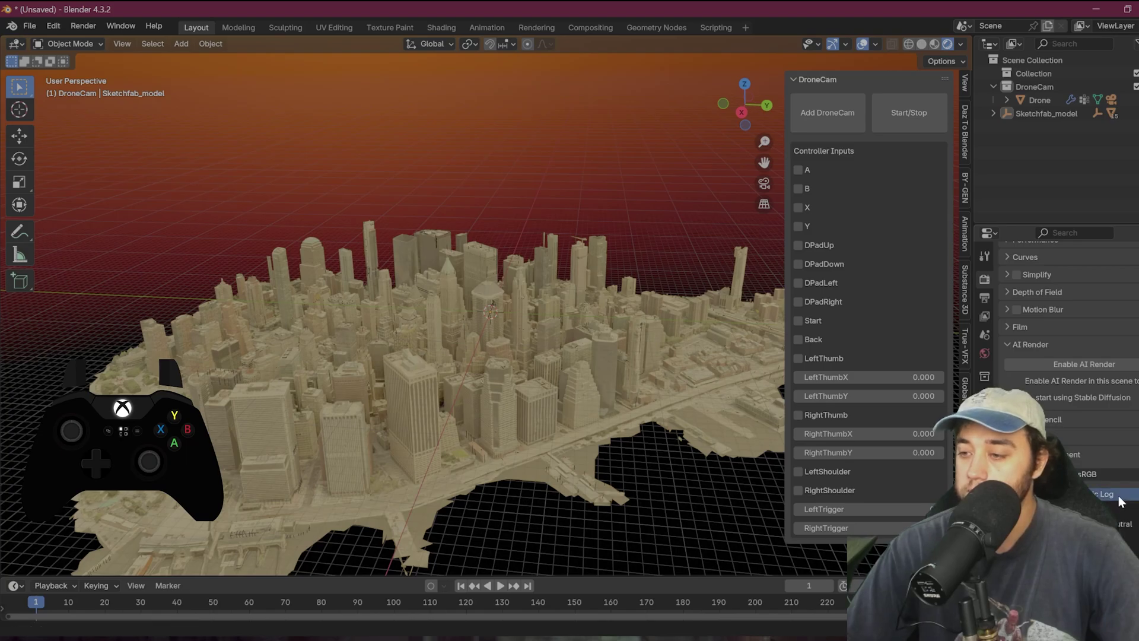
{"action": "left_click", "coordinate": [1119, 517]}
{"action": "middle_click_drag", "start_coordinate": [598, 398], "coordinate": [600, 376]}
{"action": "scroll", "coordinate": [614, 442], "scroll_direction": "up", "scroll_amount": 3}
{"action": "scroll", "coordinate": [616, 448], "scroll_direction": "down", "scroll_amount": 5}
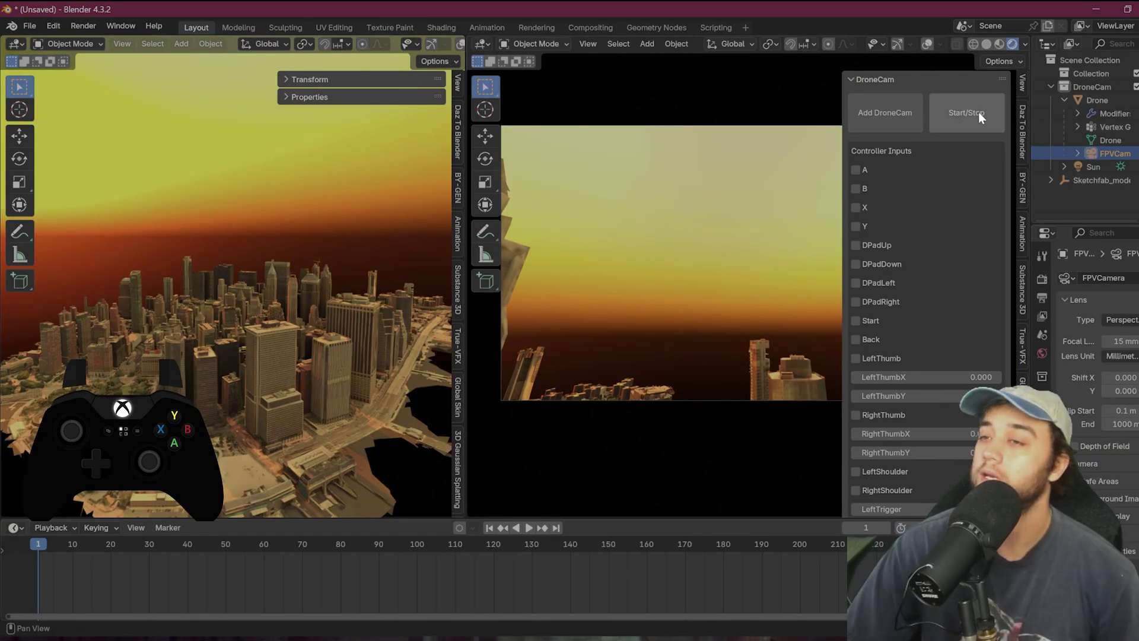
{"action": "left_click", "coordinate": [976, 113]}
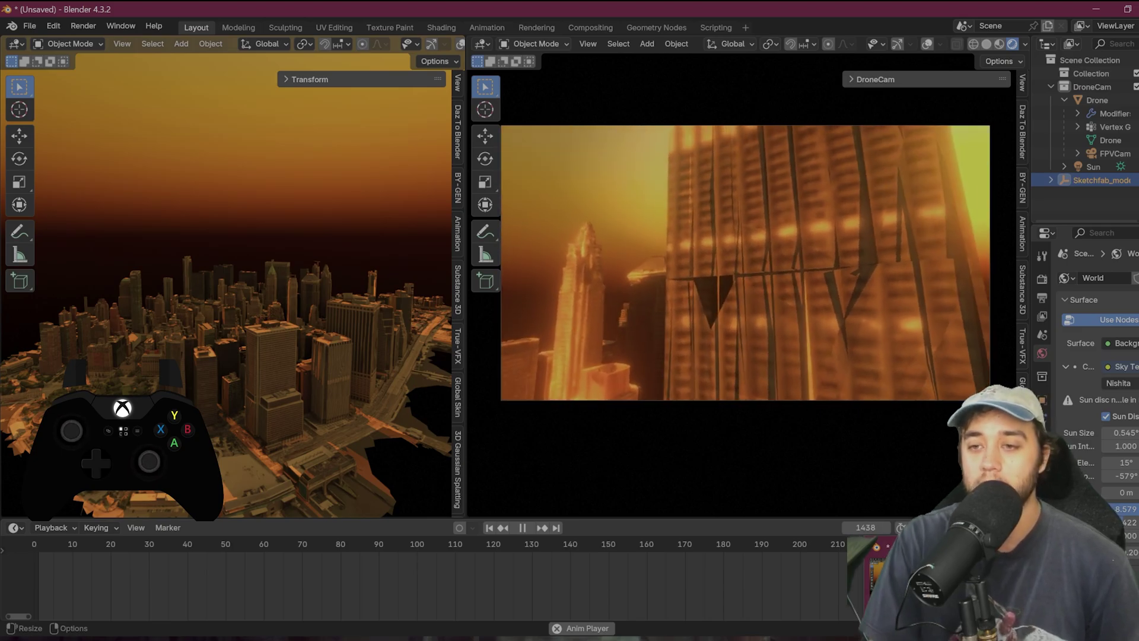
{"action": "key", "text": "Delete"}
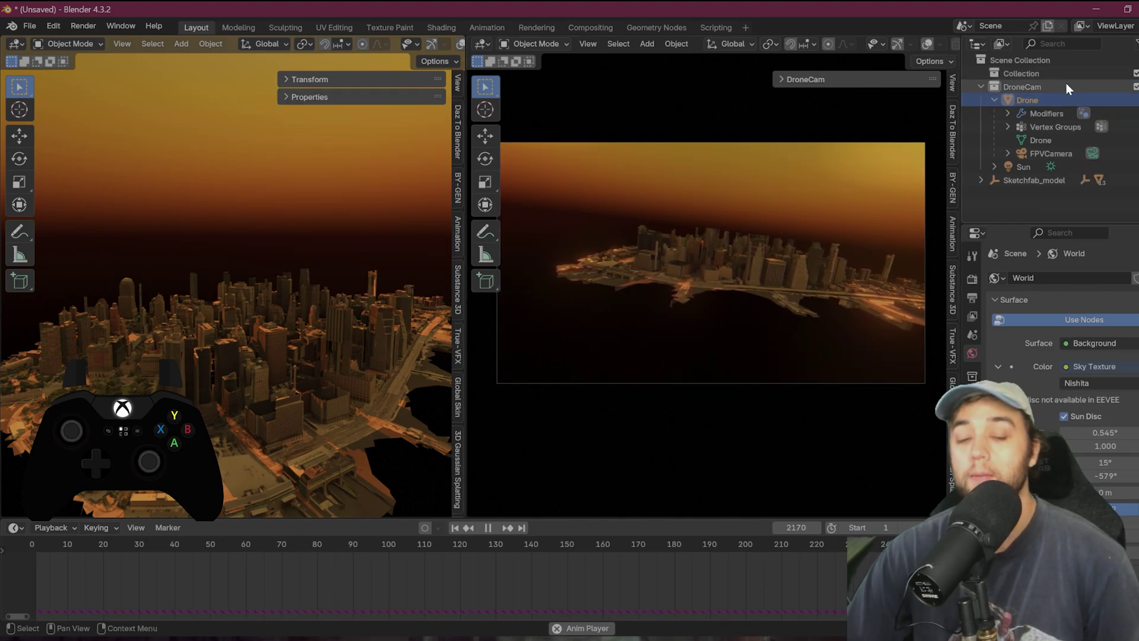
- Turn the Timeline area into a Geometry Node Editor and enlarge it to show the Drone's DroneCam node tree
{"action": "left_click", "coordinate": [19, 527]}
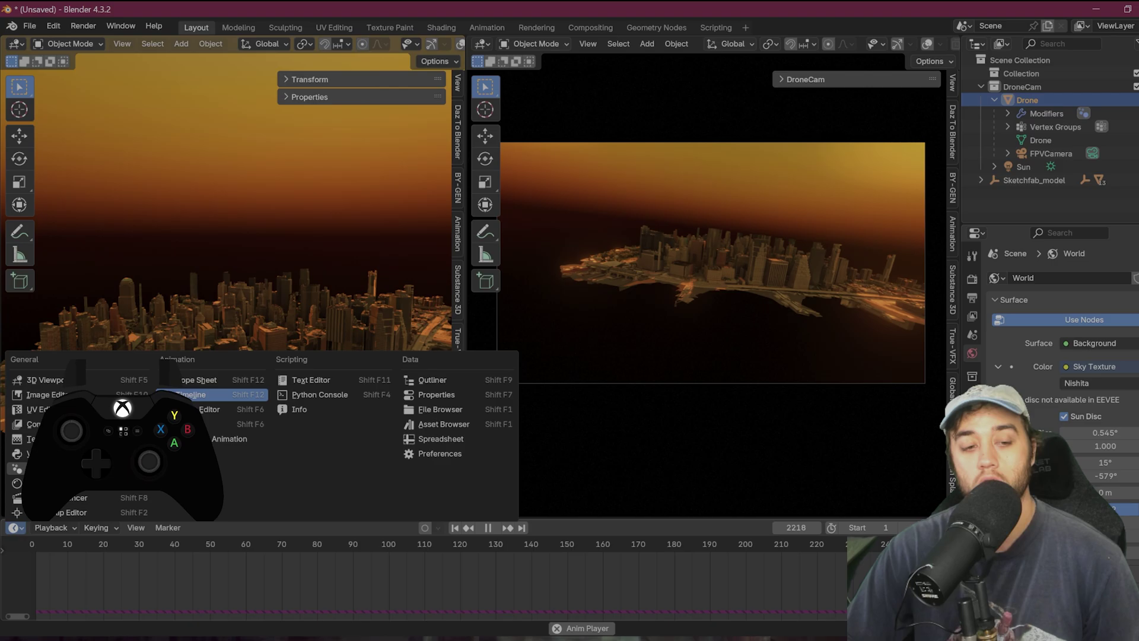
{"action": "left_click", "coordinate": [56, 452]}
{"action": "left_click_drag", "start_coordinate": [437, 522], "coordinate": [461, 389]}
{"action": "scroll", "coordinate": [310, 586], "scroll_direction": "up", "scroll_amount": 8}
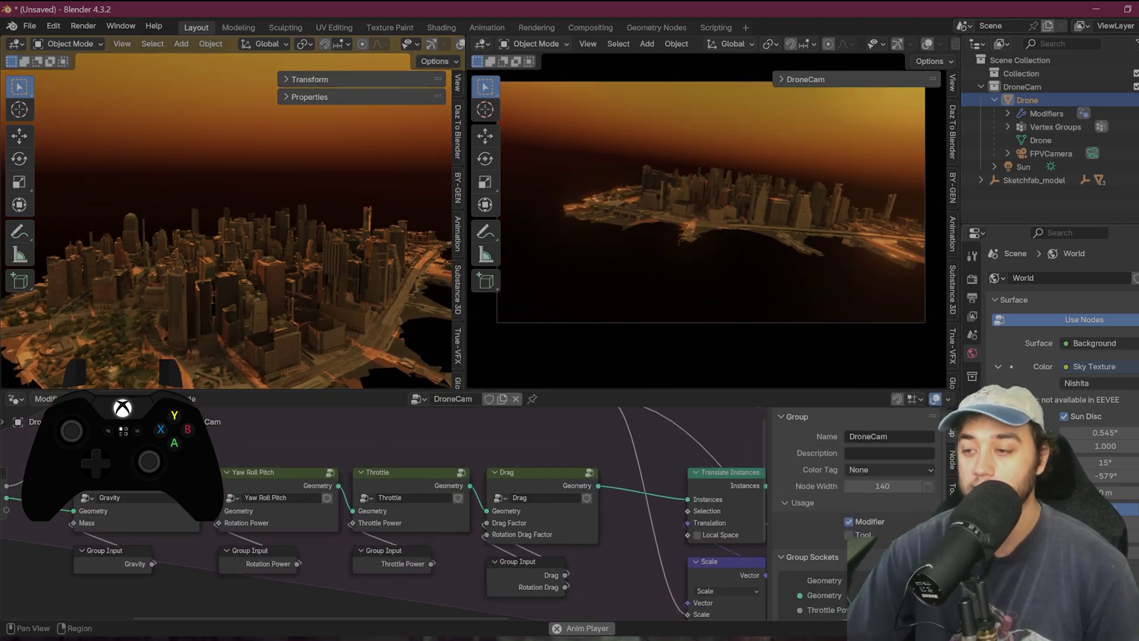
- Show the Drone's modifier settings and set Throttle Power to 0.1 and Drag to 5%
{"action": "left_click", "coordinate": [971, 418]}
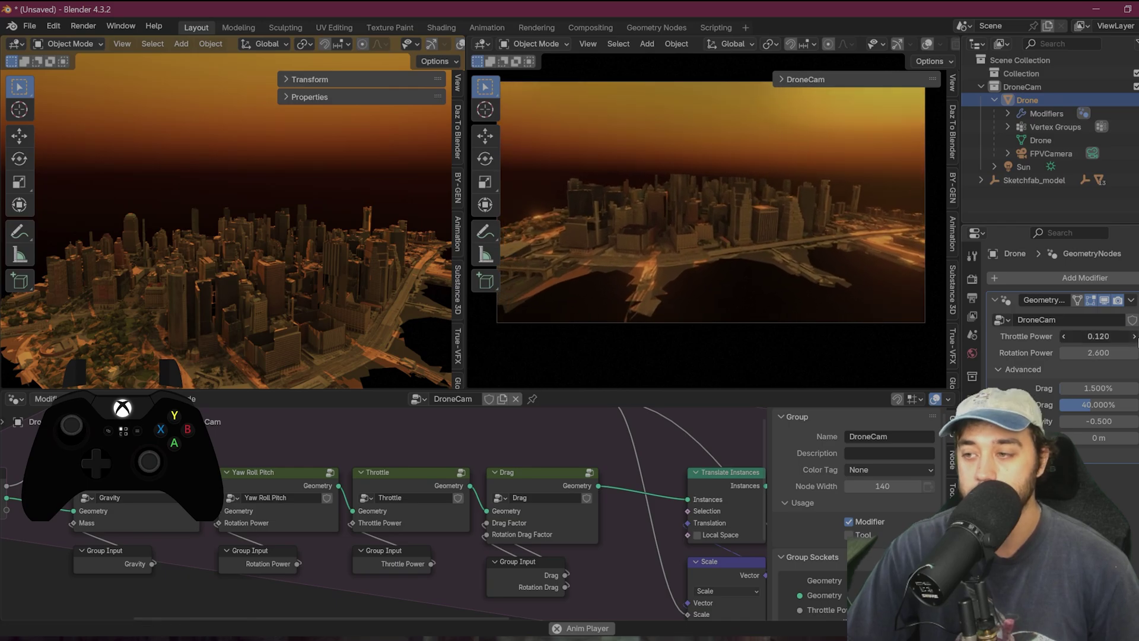
{"action": "left_click", "coordinate": [1104, 336]}
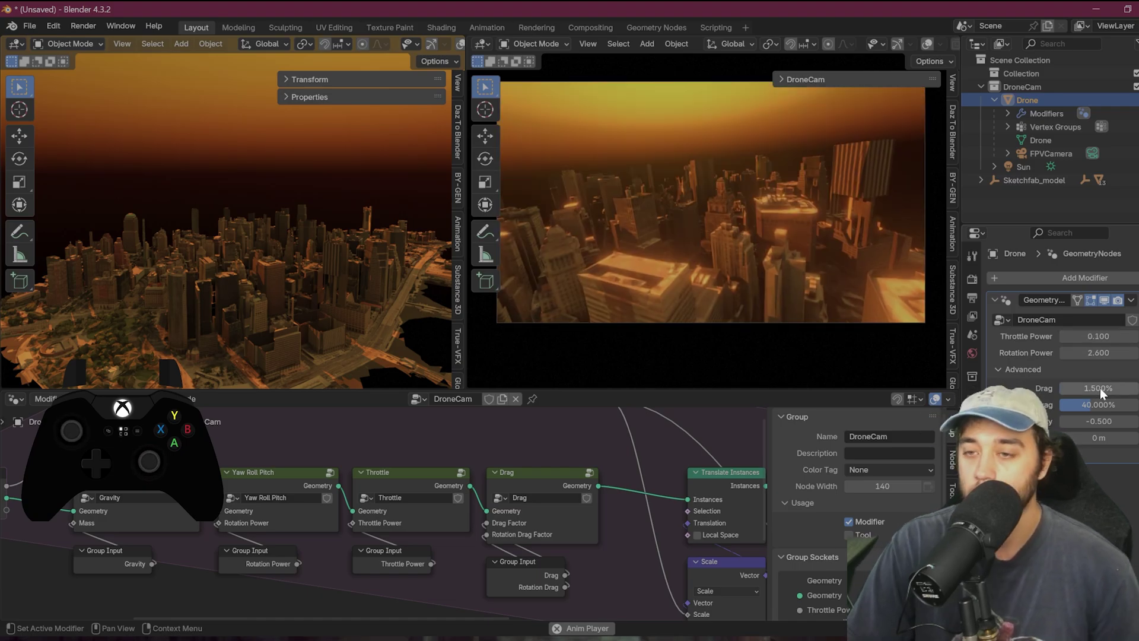
{"action": "left_click", "coordinate": [1101, 390]}
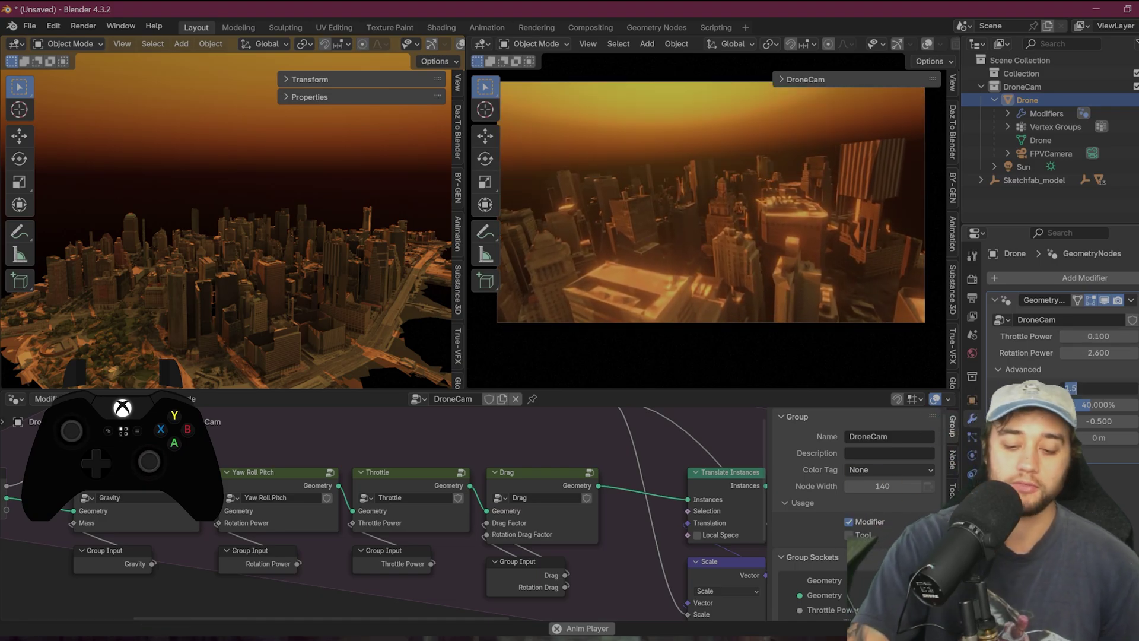
{"action": "type", "text": "15"}
{"action": "key", "text": "Return"}
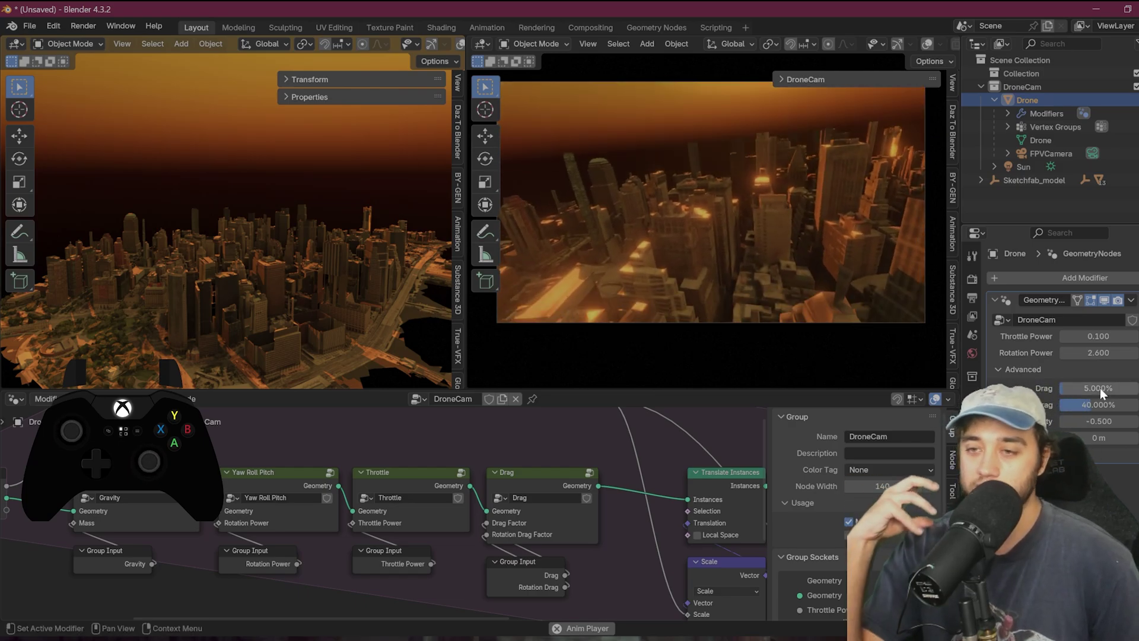
- Raise the Drone's Throttle Power to 2
{"action": "left_click", "coordinate": [1098, 337]}
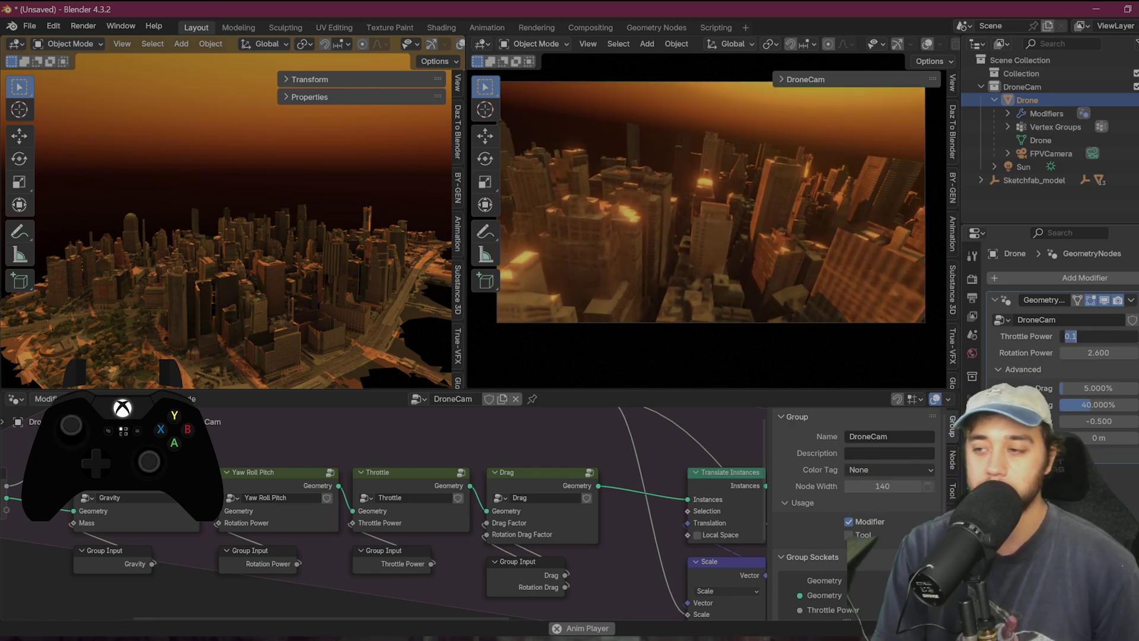
{"action": "type", "text": "2"}
{"action": "key", "text": "Return"}
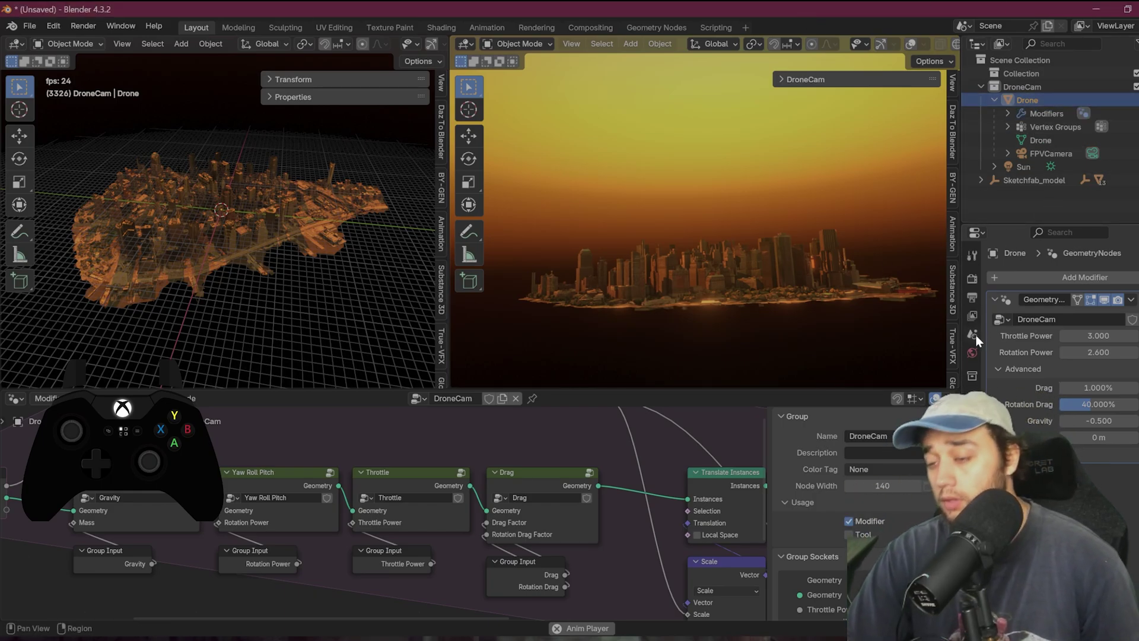
- Show the XInput Reader settings in the 3D view's sidebar and look through its list of controller inputs
{"action": "scroll", "coordinate": [951, 343], "scroll_direction": "down", "scroll_amount": 5}
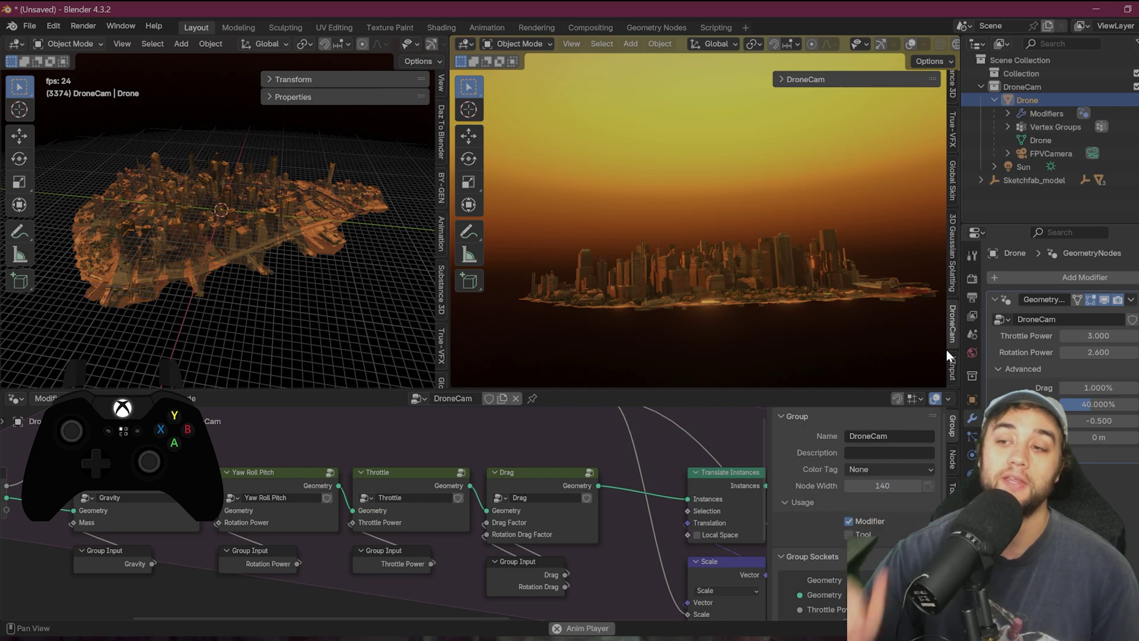
{"action": "left_click", "coordinate": [952, 370]}
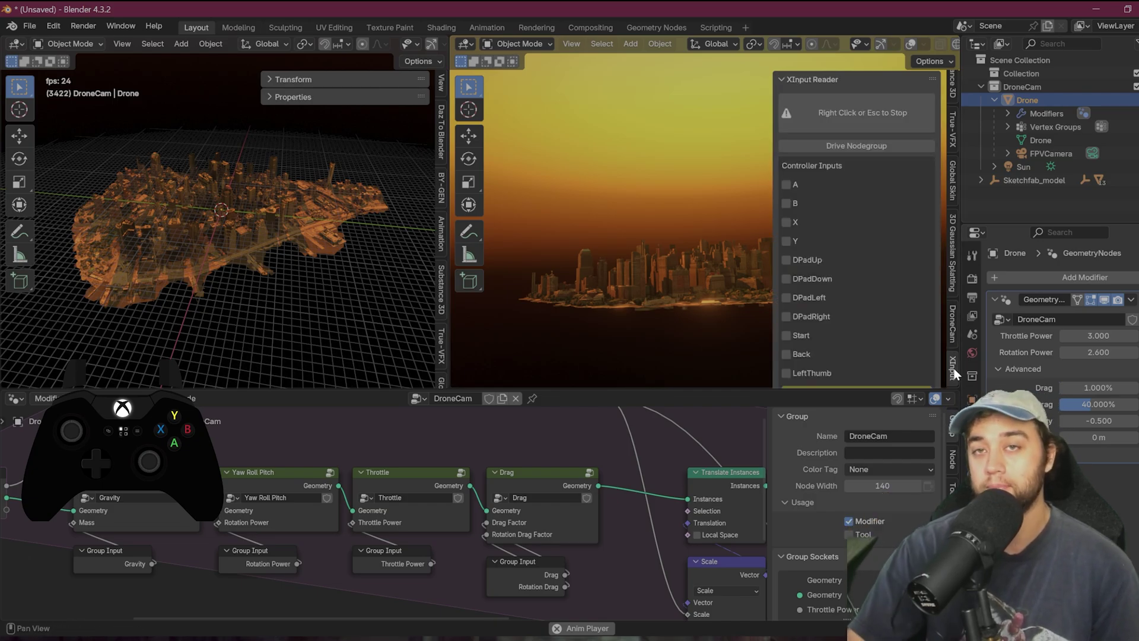
{"action": "scroll", "coordinate": [919, 301], "scroll_direction": "down", "scroll_amount": 7}
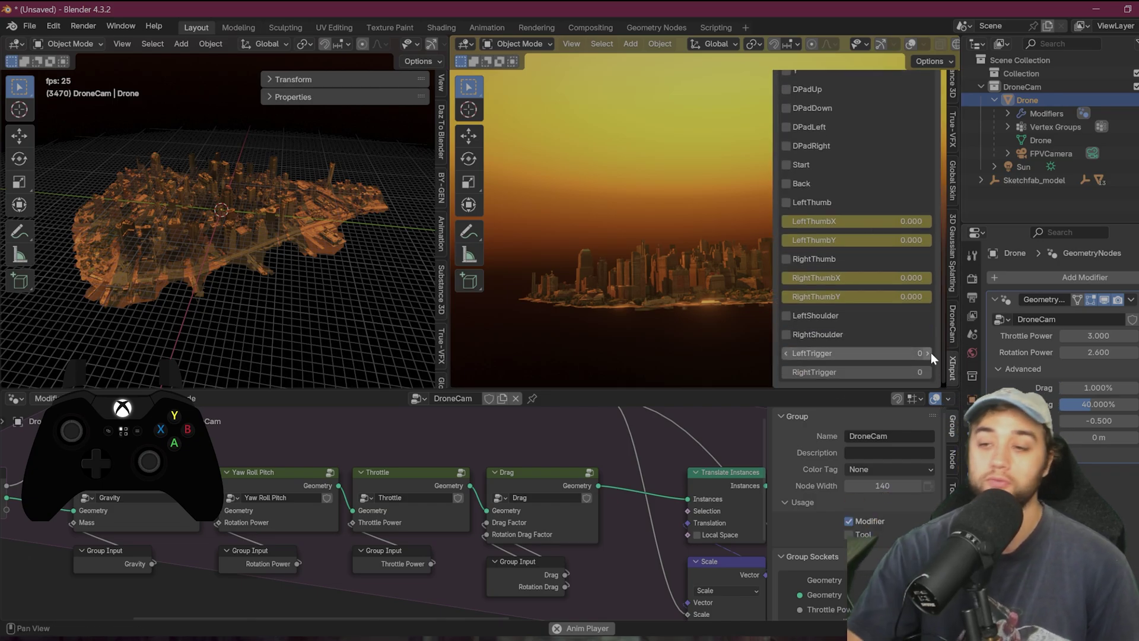
{"action": "scroll", "coordinate": [890, 338], "scroll_direction": "up", "scroll_amount": 7}
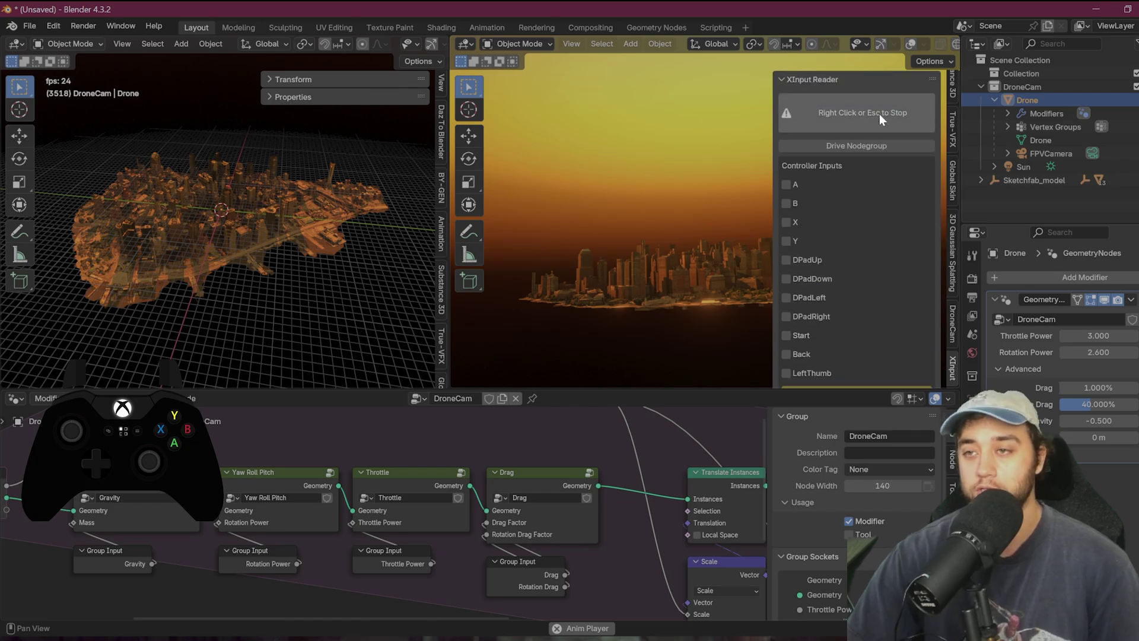
{"action": "scroll", "coordinate": [892, 279], "scroll_direction": "down", "scroll_amount": 7}
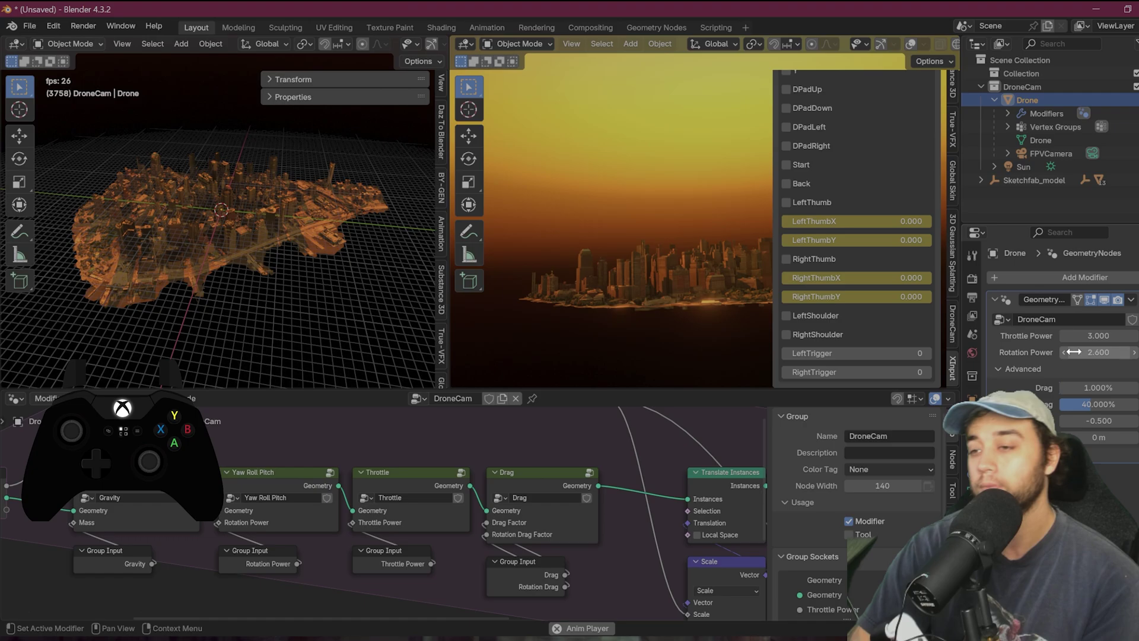
- Return the sidebar to the DroneCam settings, expand them and look through the controller inputs down to RightTrigger
{"action": "left_click", "coordinate": [951, 326]}
{"action": "left_click", "coordinate": [780, 80]}
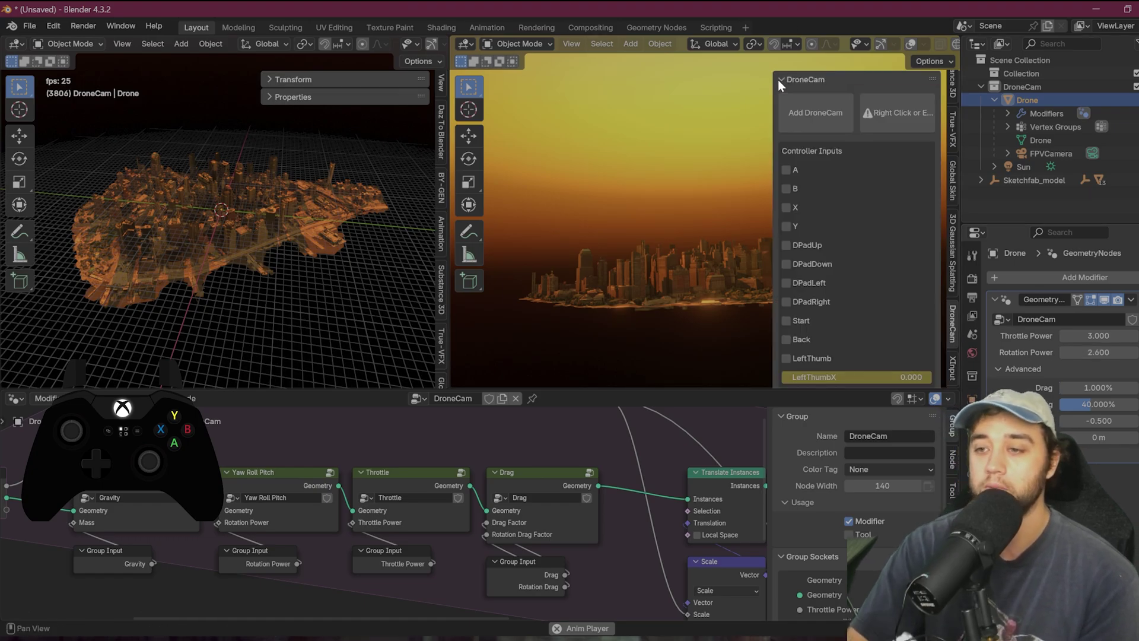
{"action": "scroll", "coordinate": [845, 271], "scroll_direction": "down", "scroll_amount": 8}
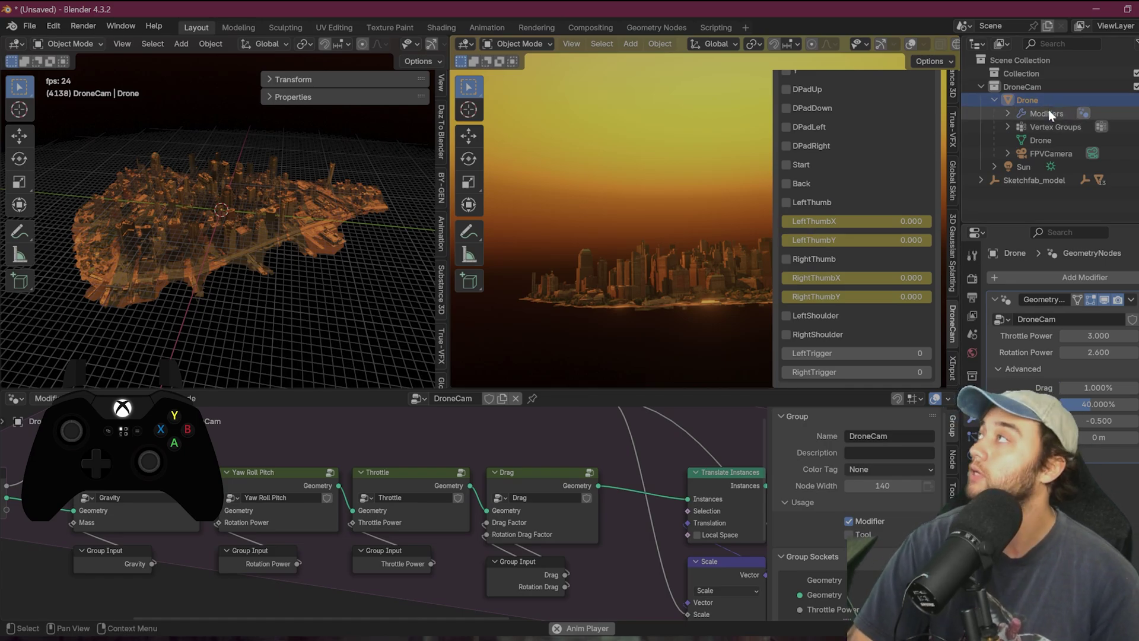
- Enlarge the node editor area and examine the chain of physics groups in the DroneCam node tree
{"action": "left_click_drag", "start_coordinate": [595, 389], "coordinate": [597, 274]}
{"action": "scroll", "coordinate": [383, 420], "scroll_direction": "down", "scroll_amount": 3}
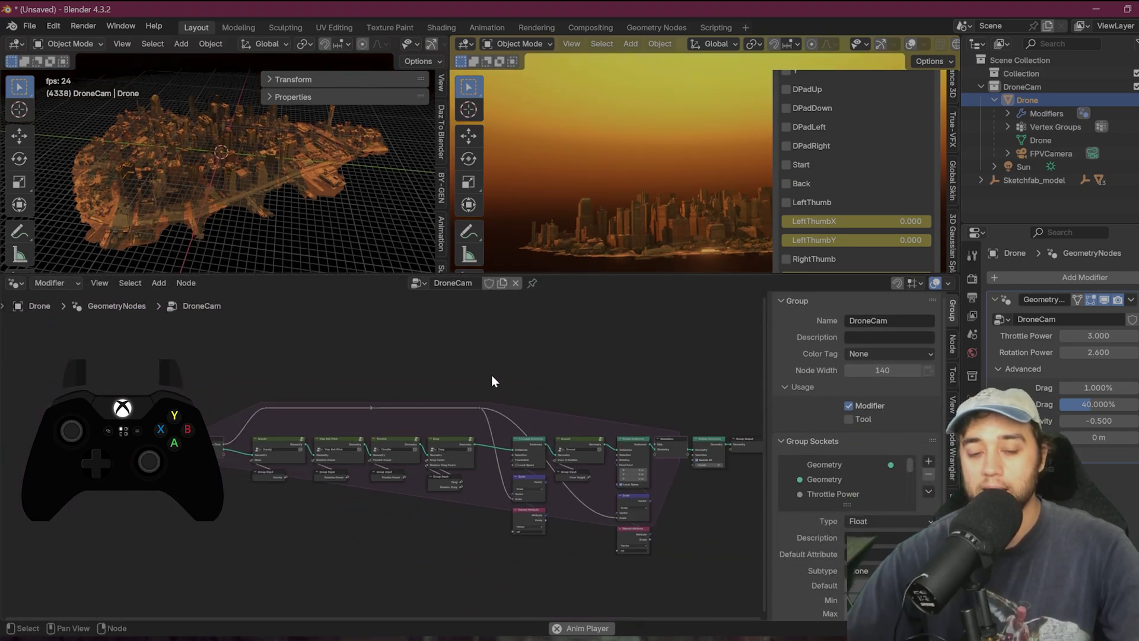
{"action": "scroll", "coordinate": [383, 483], "scroll_direction": "up", "scroll_amount": 5}
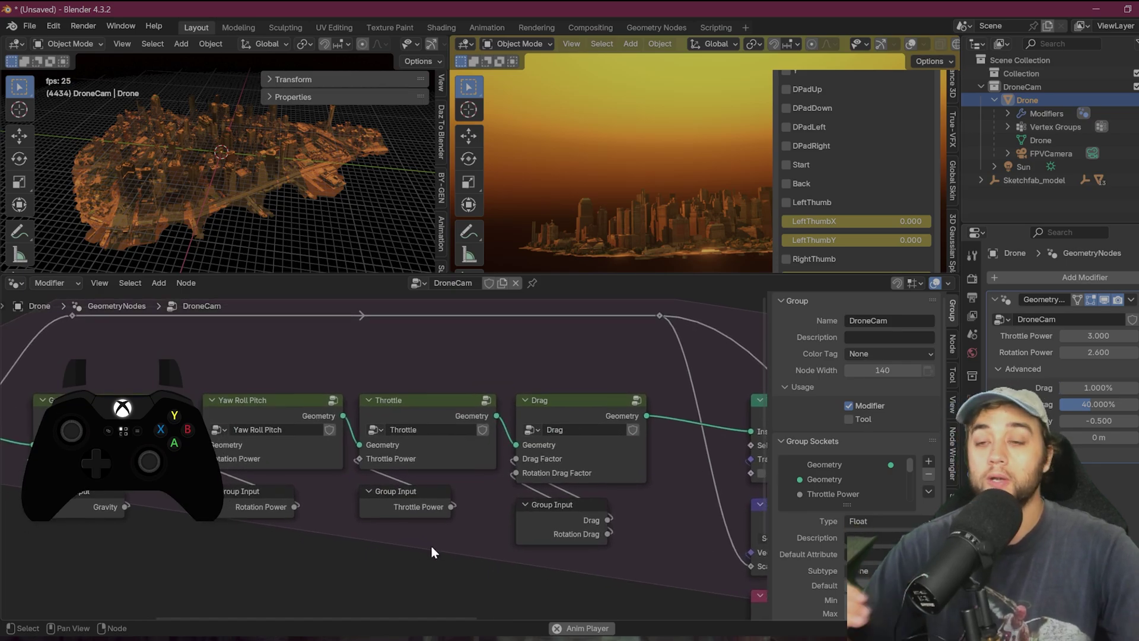
- Enter the Throttle node group and examine how the XInput Reader's LeftThumbY output feeds the Maximum and Multiply nodes
{"action": "left_click", "coordinate": [478, 438]}
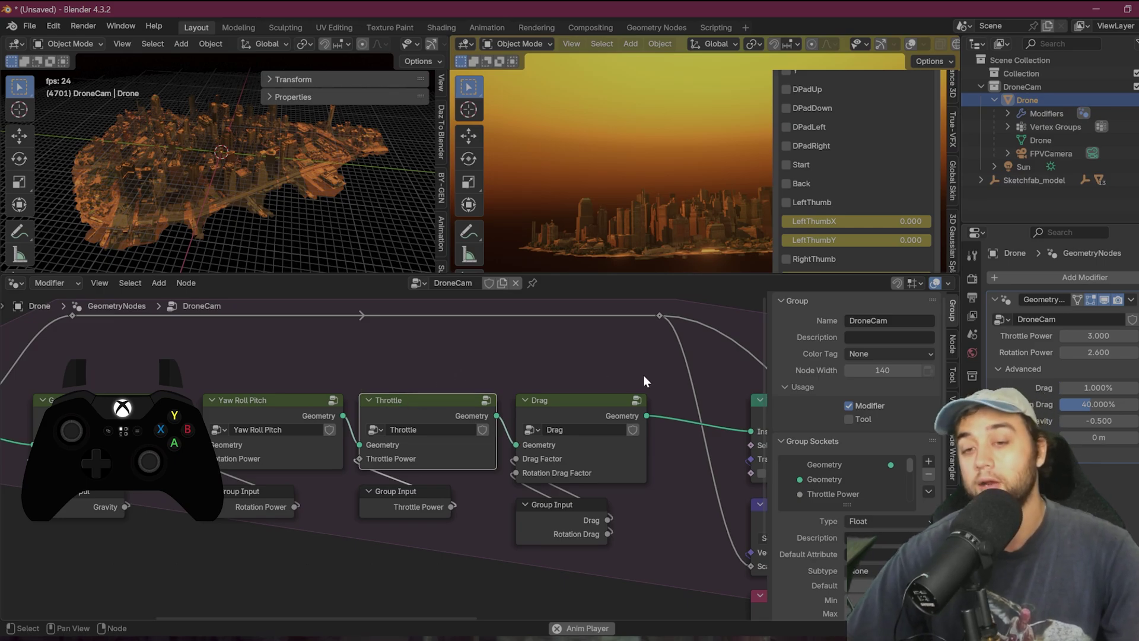
{"action": "left_click", "coordinate": [486, 400]}
{"action": "middle_click_drag", "start_coordinate": [591, 558], "coordinate": [645, 551]}
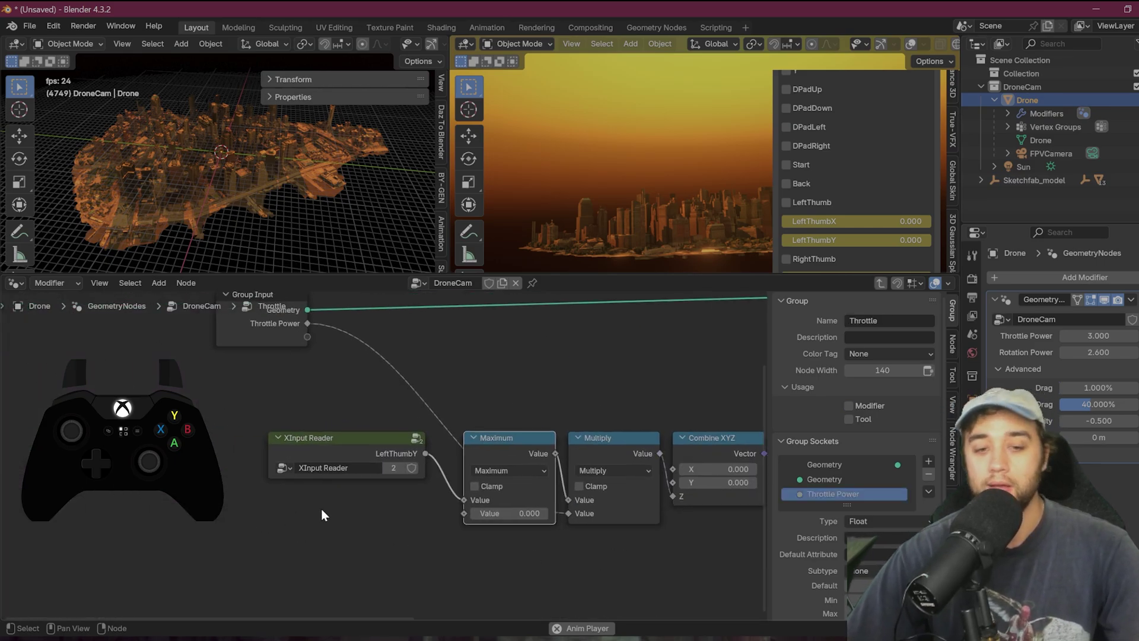
{"action": "scroll", "coordinate": [373, 460], "scroll_direction": "up", "scroll_amount": 4}
{"action": "left_click_drag", "start_coordinate": [325, 430], "coordinate": [268, 439]}
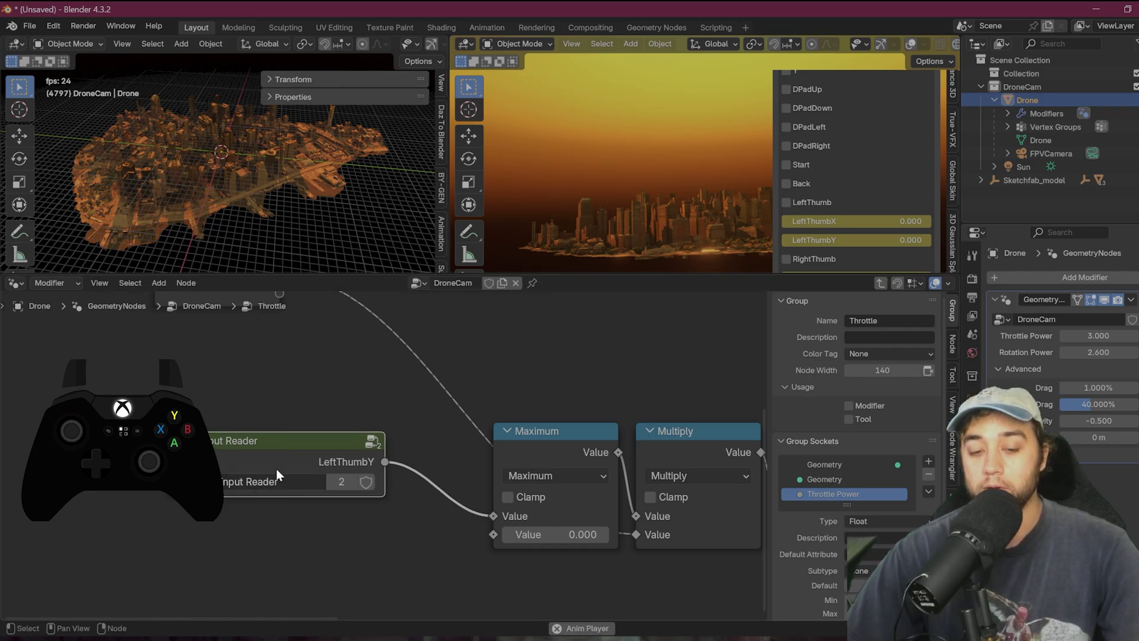
- Return to the DroneCam node tree and insert a duplicate of the Throttle node between the Simulation input and Gravity
{"action": "scroll", "coordinate": [382, 466], "scroll_direction": "down", "scroll_amount": 6}
{"action": "middle_click_drag", "start_coordinate": [468, 570], "coordinate": [369, 556]}
{"action": "middle_click_drag", "start_coordinate": [582, 378], "coordinate": [281, 371]}
{"action": "key", "text": "Tab"}
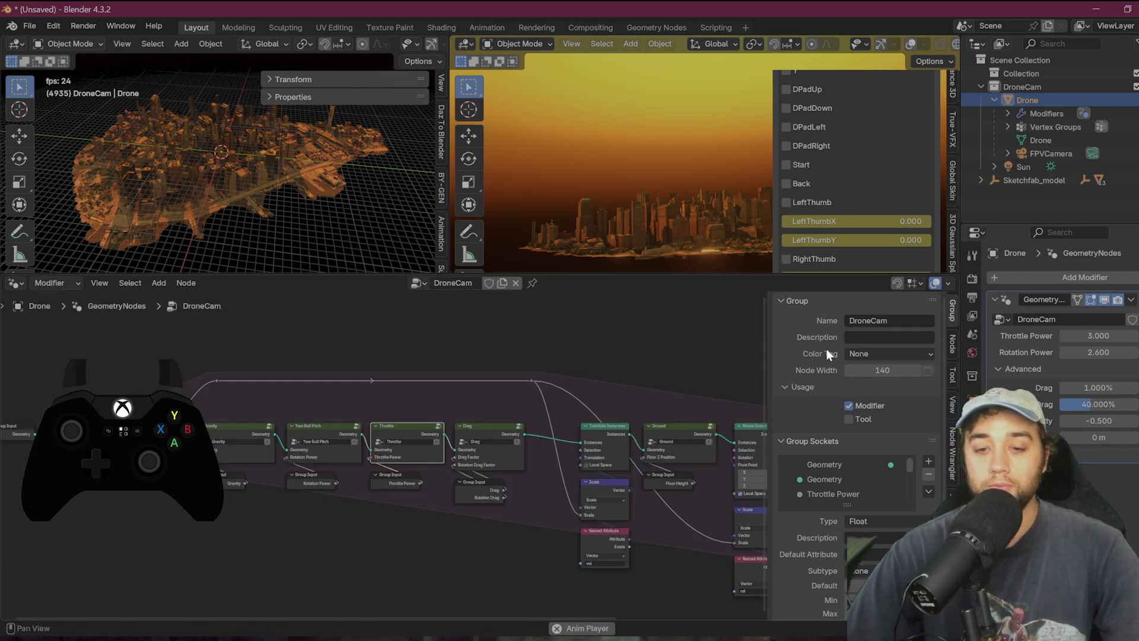
{"action": "left_click", "coordinate": [402, 430]}
{"action": "middle_click_drag", "start_coordinate": [296, 335], "coordinate": [411, 336]}
{"action": "key", "text": "shift+d"}
{"action": "left_click", "coordinate": [303, 404]}
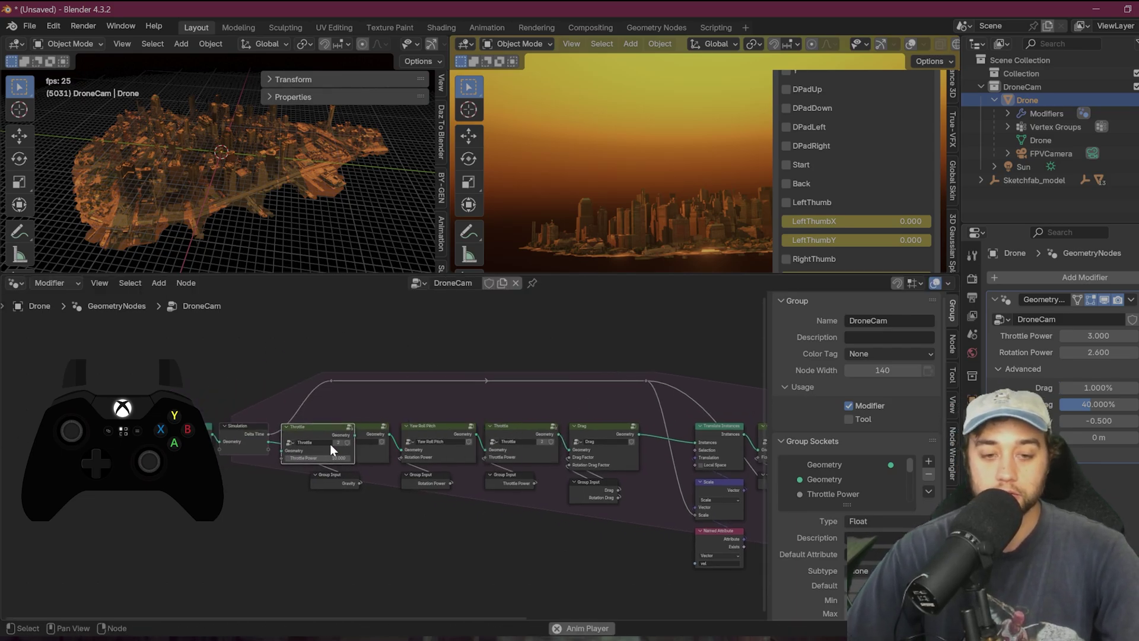
- Make the duplicated Throttle group a single-user copy, rename it UP and enter the group
{"action": "scroll", "coordinate": [325, 479], "scroll_direction": "up", "scroll_amount": 4}
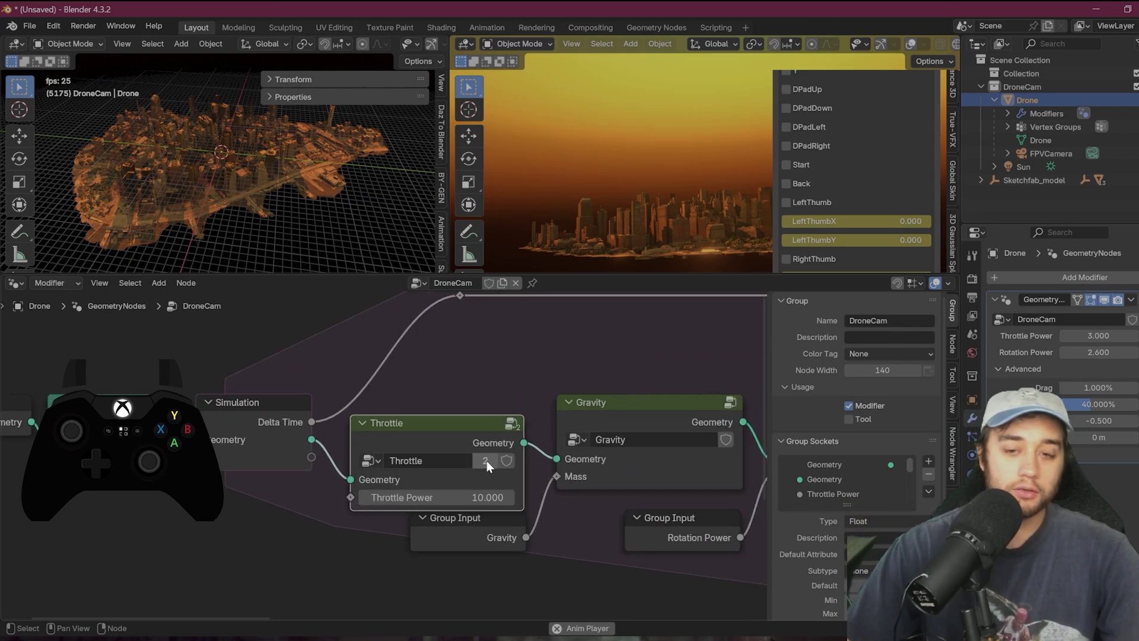
{"action": "left_click", "coordinate": [490, 462]}
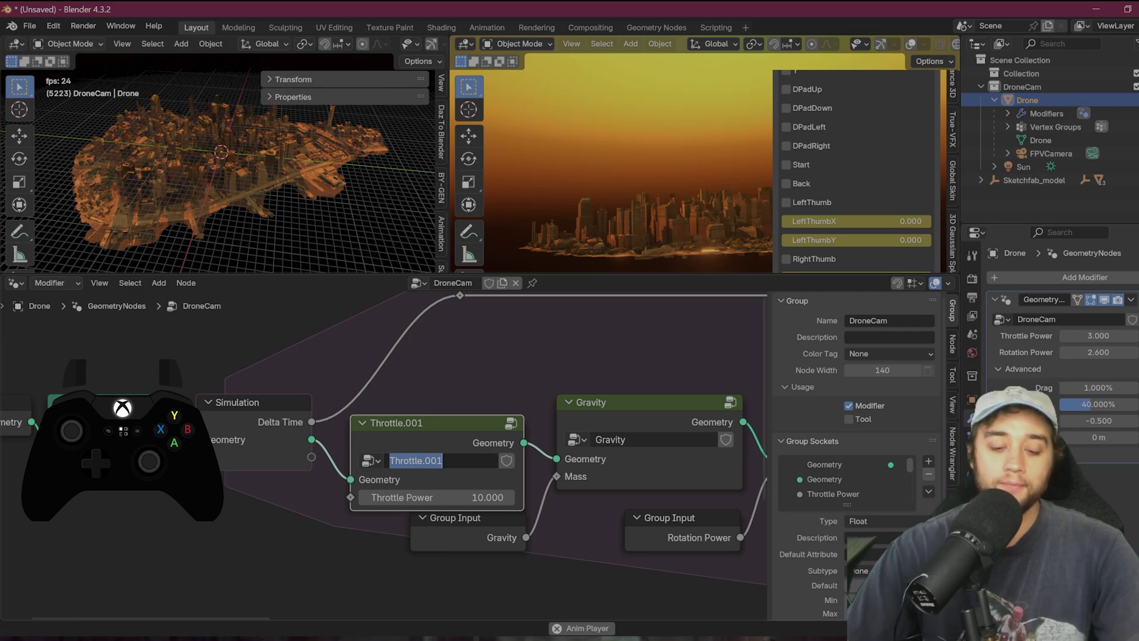
{"action": "left_click", "coordinate": [512, 424]}
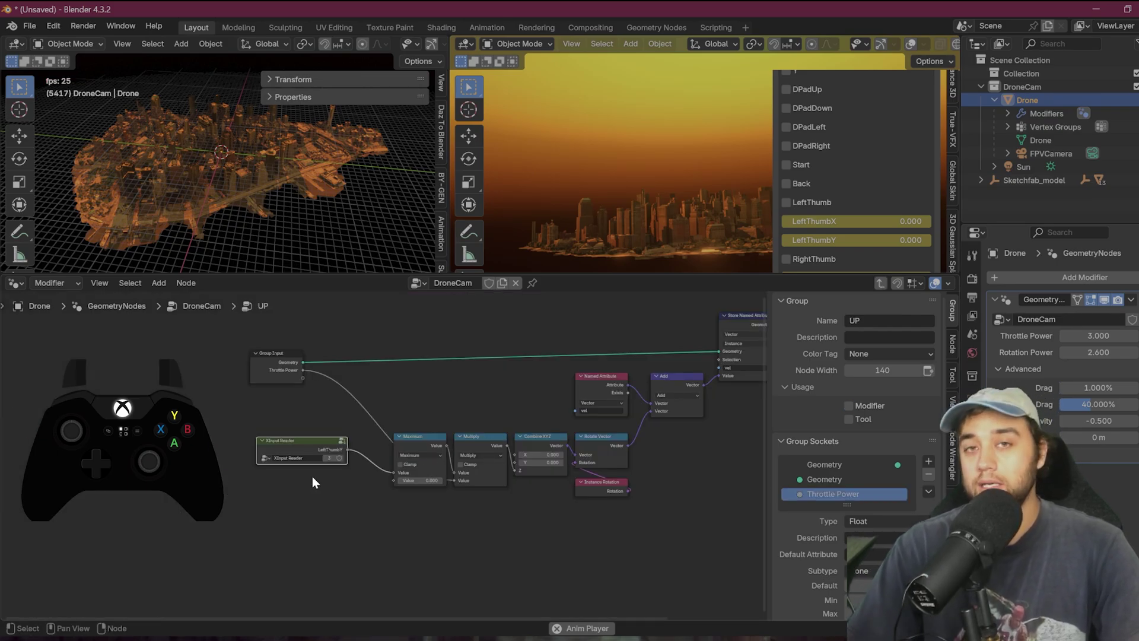
- Replace the XInput Reader node in the UP group with a newly added XInput Reader node
{"action": "scroll", "coordinate": [368, 442], "scroll_direction": "up", "scroll_amount": 8}
{"action": "middle_click_drag", "start_coordinate": [218, 504], "coordinate": [462, 540]}
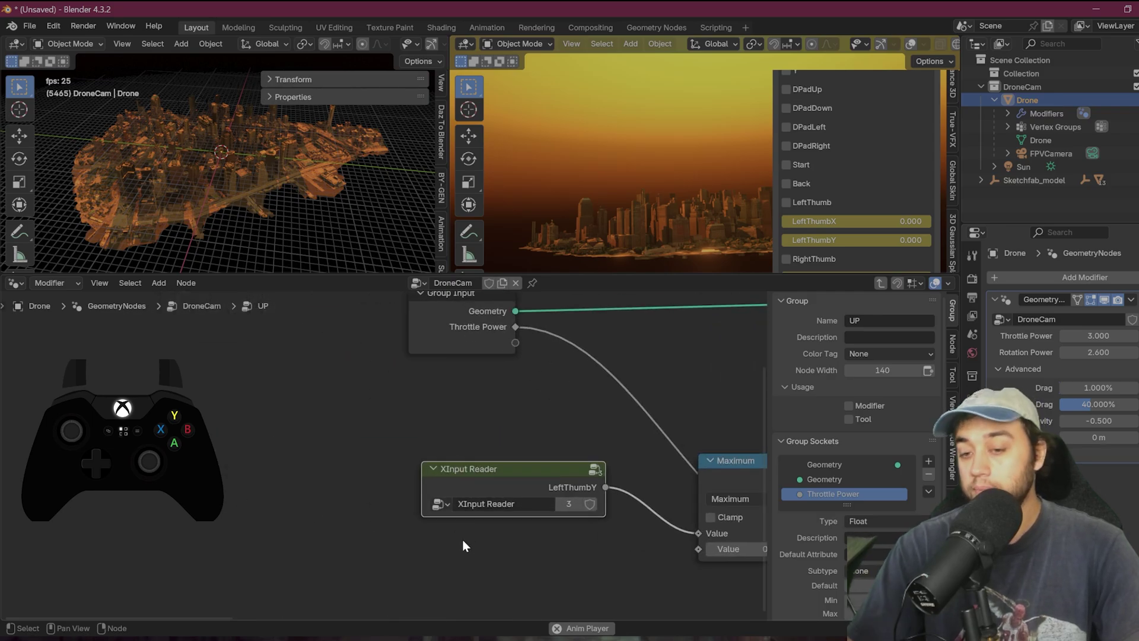
{"action": "middle_click_drag", "start_coordinate": [572, 537], "coordinate": [406, 468]}
{"action": "scroll", "coordinate": [406, 467], "scroll_direction": "down", "scroll_amount": 3}
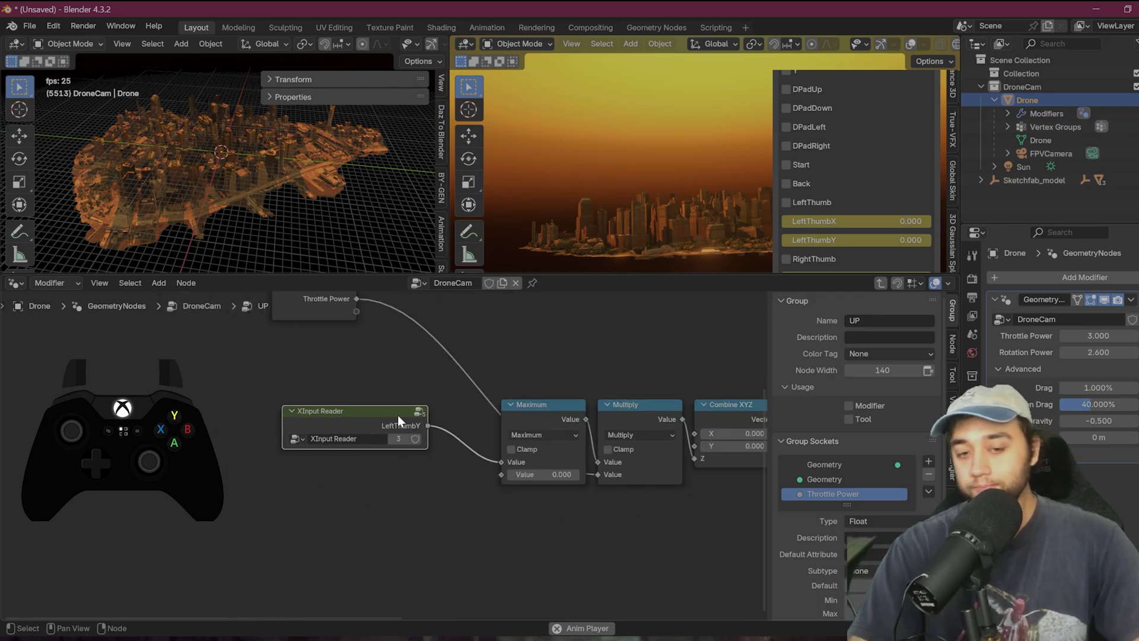
{"action": "key", "text": "x"}
{"action": "key", "text": "shift+a"}
{"action": "left_click", "coordinate": [385, 361]}
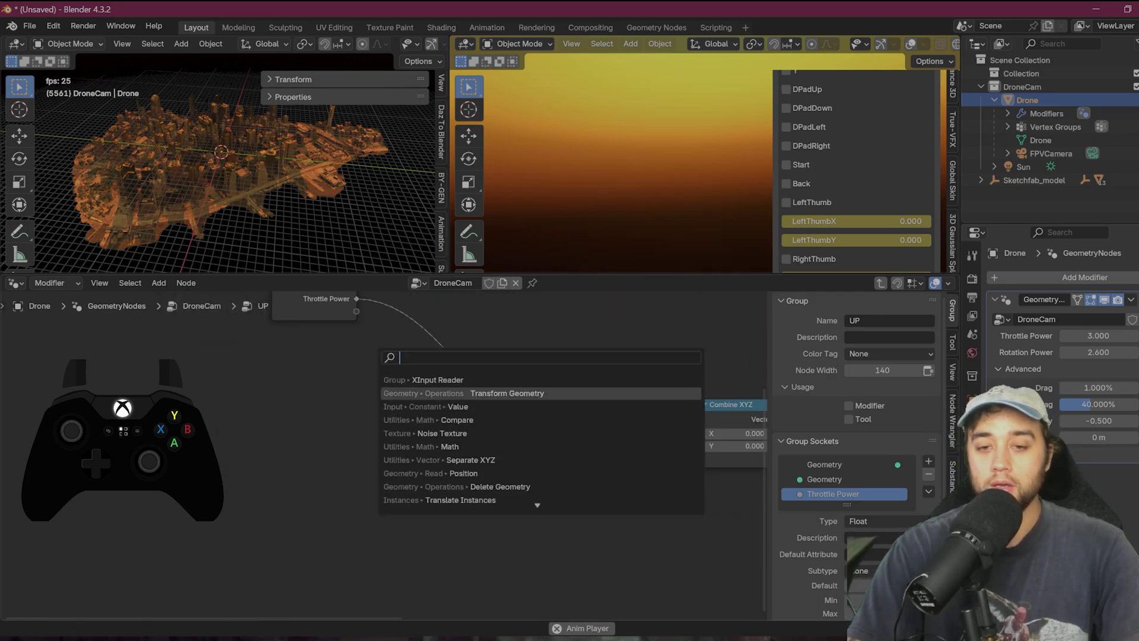
{"action": "type", "text": "xput"}
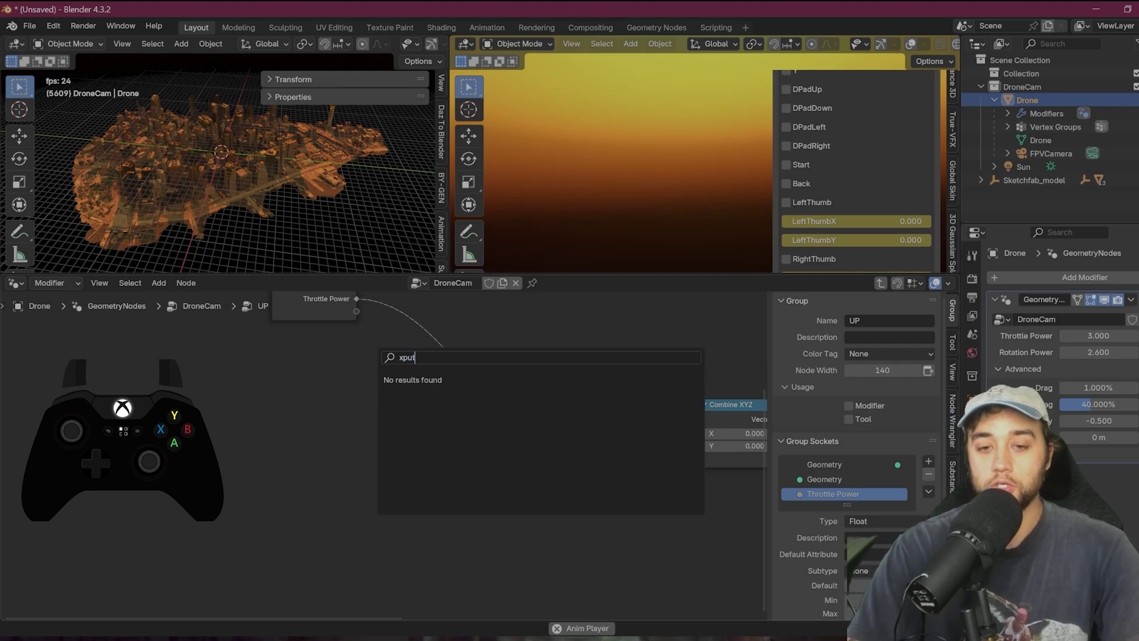
{"action": "key", "text": "BackSpace"}
{"action": "key", "text": "BackSpace"}
{"action": "key", "text": "Return"}
{"action": "left_click", "coordinate": [351, 387]}
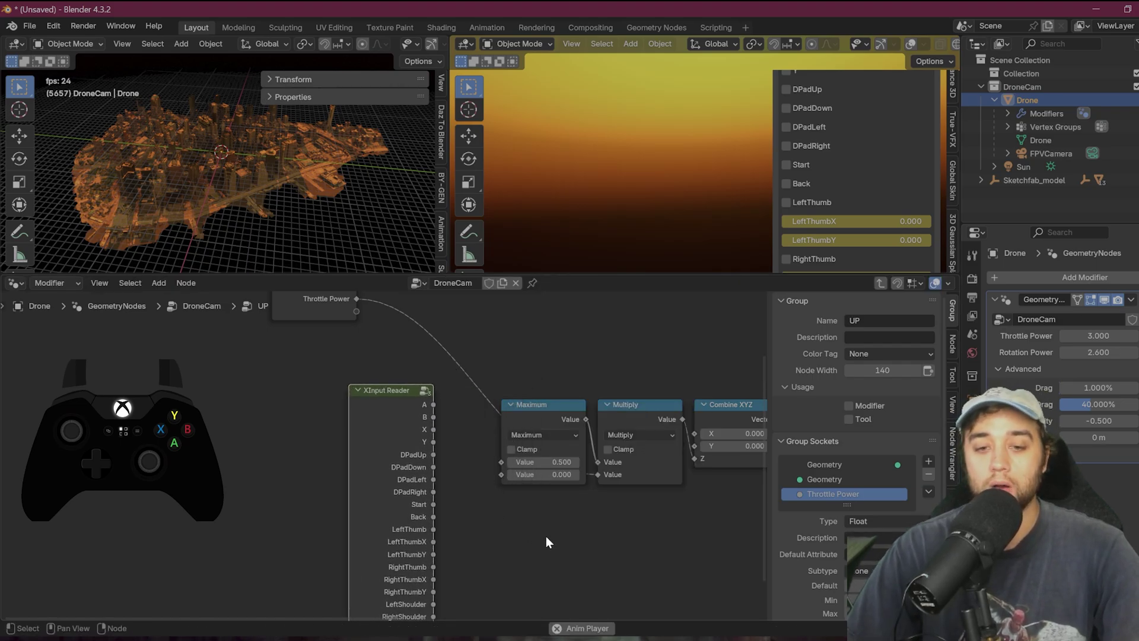
- Connect the new XInput Reader's RightTrigger output to the upper Value input of the Maximum node
{"action": "middle_click_drag", "start_coordinate": [493, 538], "coordinate": [482, 493]}
{"action": "scroll", "coordinate": [465, 558], "scroll_direction": "up", "scroll_amount": 2}
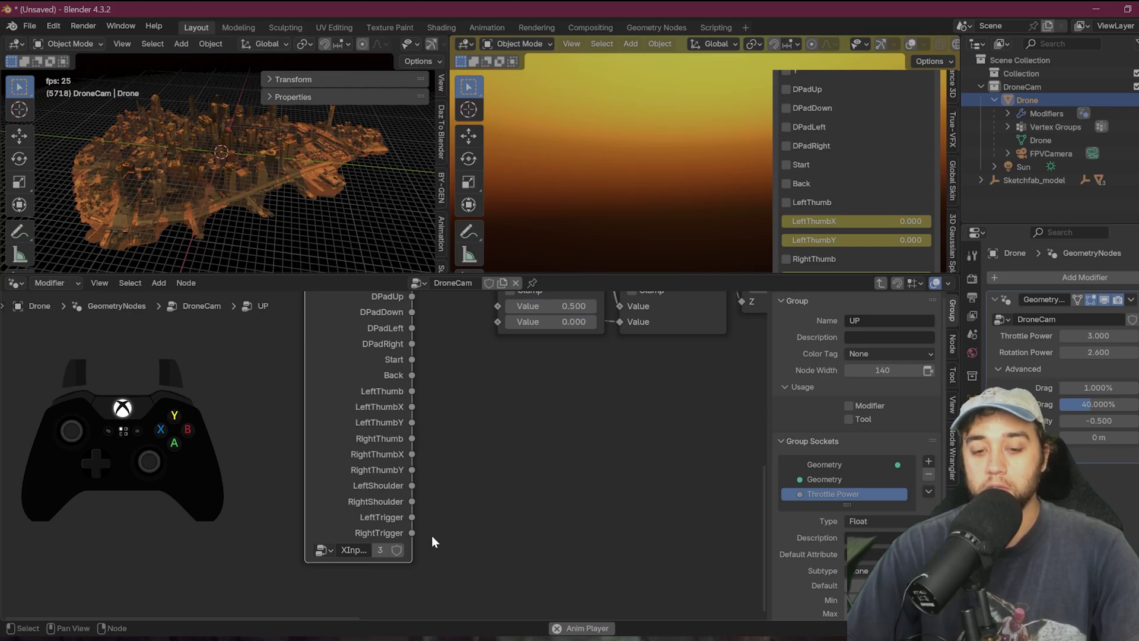
{"action": "left_click_drag", "start_coordinate": [412, 533], "coordinate": [499, 433]}
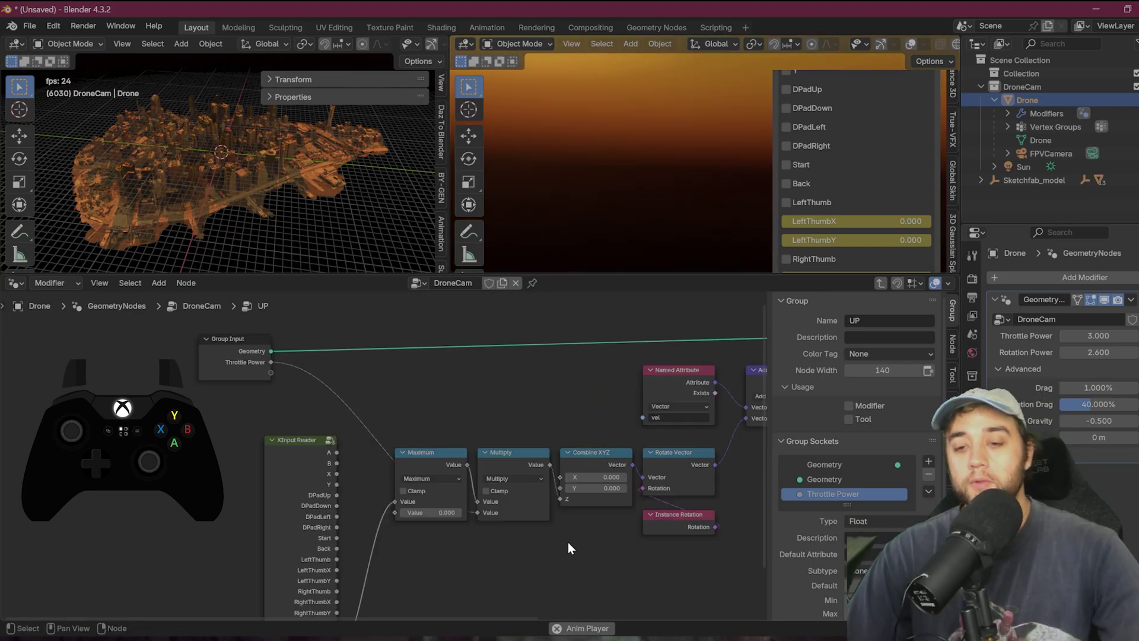
{"action": "middle_click_drag", "start_coordinate": [567, 542], "coordinate": [416, 497]}
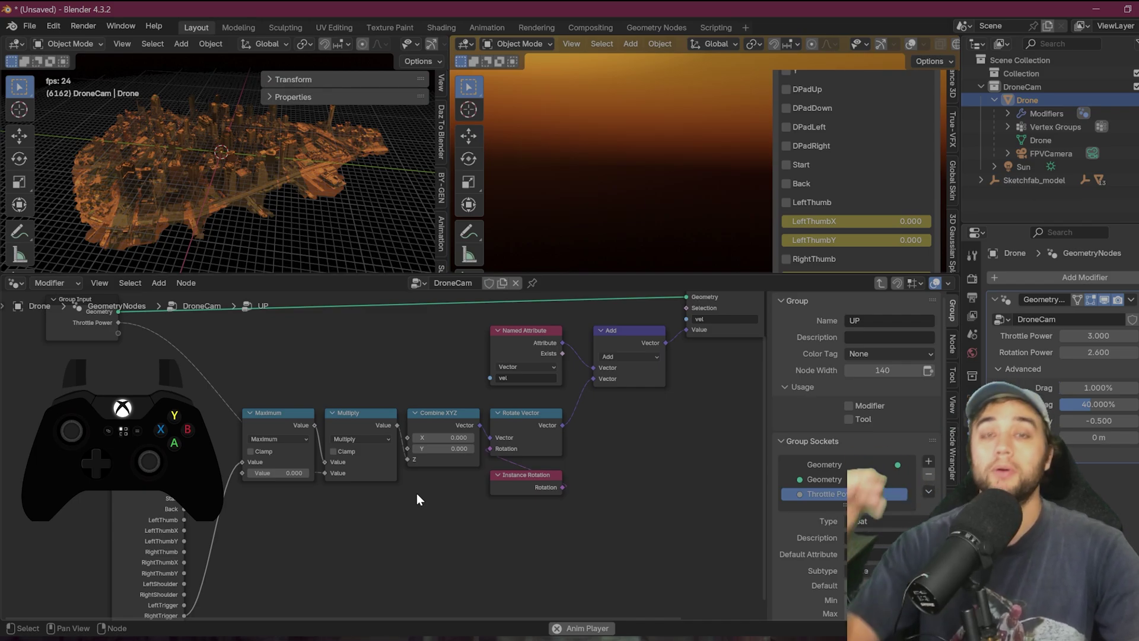
{"action": "scroll", "coordinate": [435, 490], "scroll_direction": "up", "scroll_amount": 5}
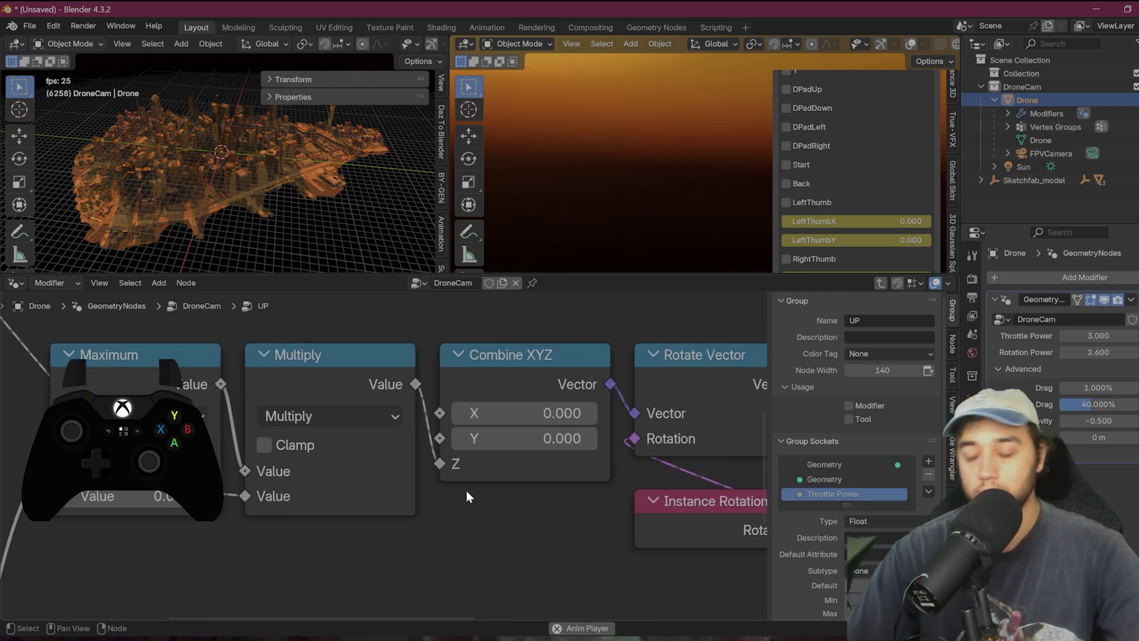
- In the original Throttle group, move the Multiply output's link from Combine XYZ's Z input to its Y input, and leave the group
{"action": "key", "text": "Tab"}
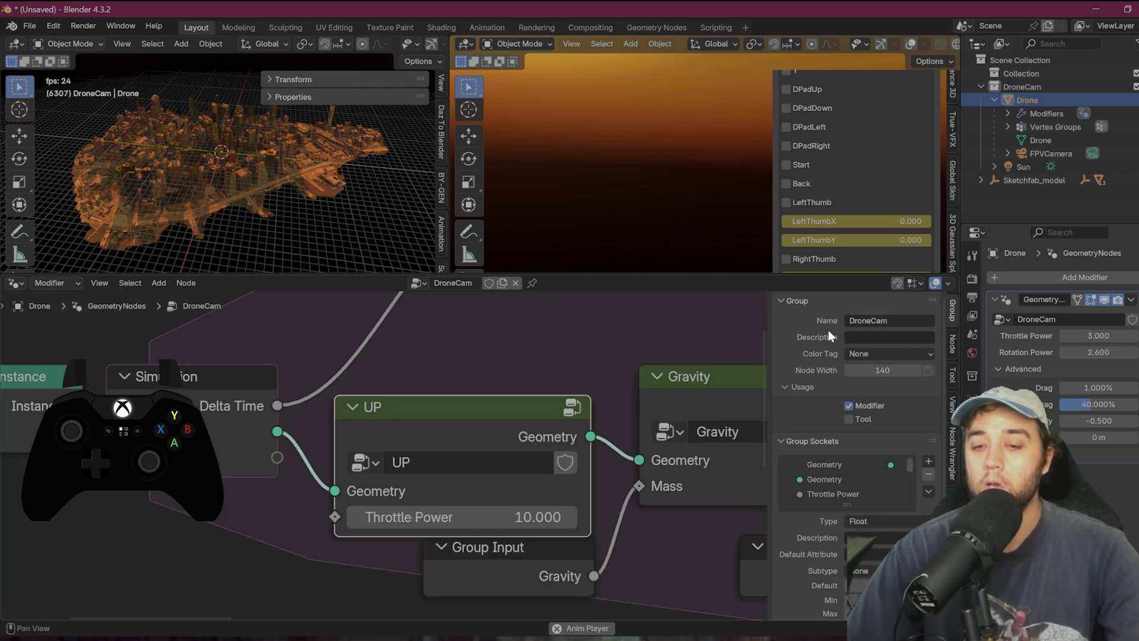
{"action": "scroll", "coordinate": [648, 438], "scroll_direction": "down", "scroll_amount": 5}
{"action": "middle_click_drag", "start_coordinate": [624, 410], "coordinate": [327, 406]}
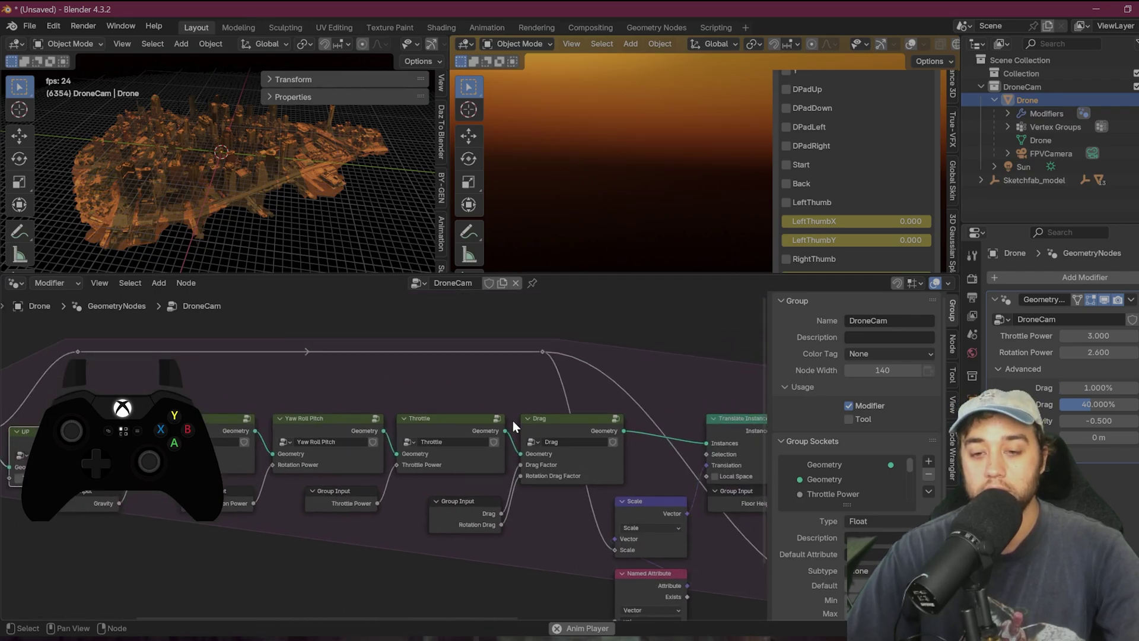
{"action": "scroll", "coordinate": [513, 420], "scroll_direction": "up", "scroll_amount": 1}
{"action": "left_click", "coordinate": [537, 408]}
{"action": "middle_click_drag", "start_coordinate": [587, 515], "coordinate": [692, 507]}
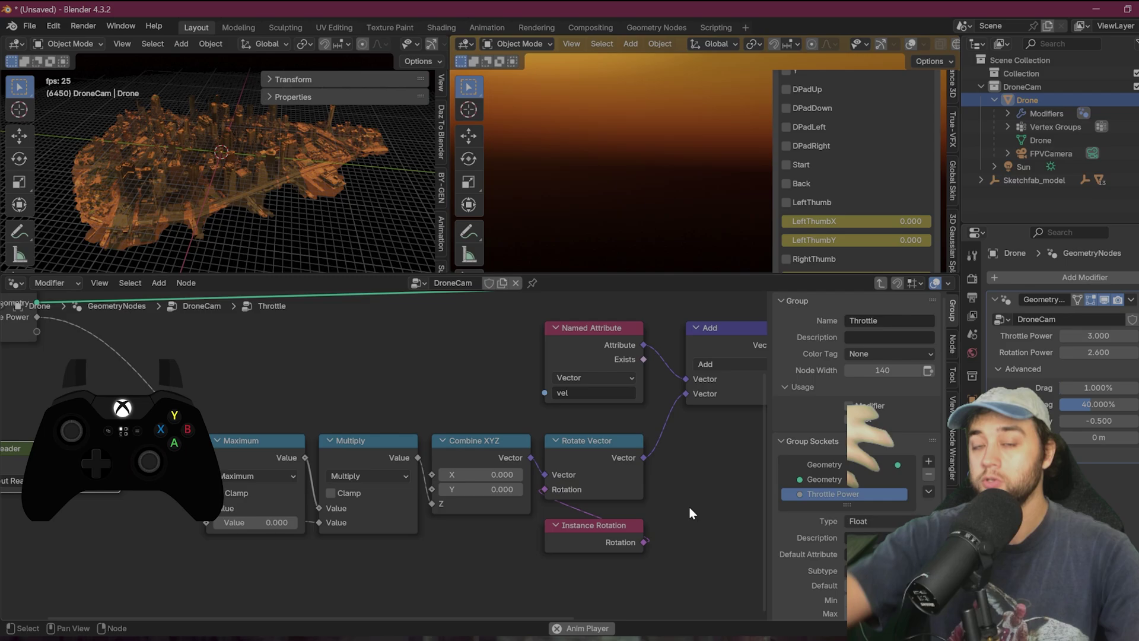
{"action": "middle_click_drag", "start_coordinate": [688, 507], "coordinate": [703, 497]}
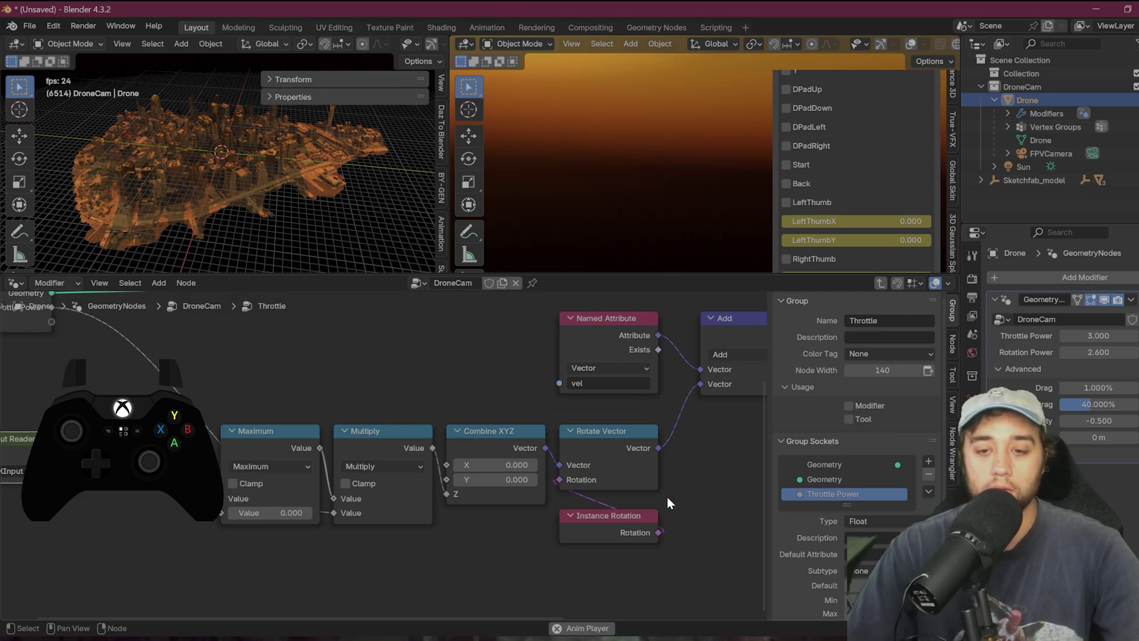
{"action": "scroll", "coordinate": [483, 527], "scroll_direction": "up", "scroll_amount": 2}
{"action": "left_click_drag", "start_coordinate": [470, 505], "coordinate": [468, 491]}
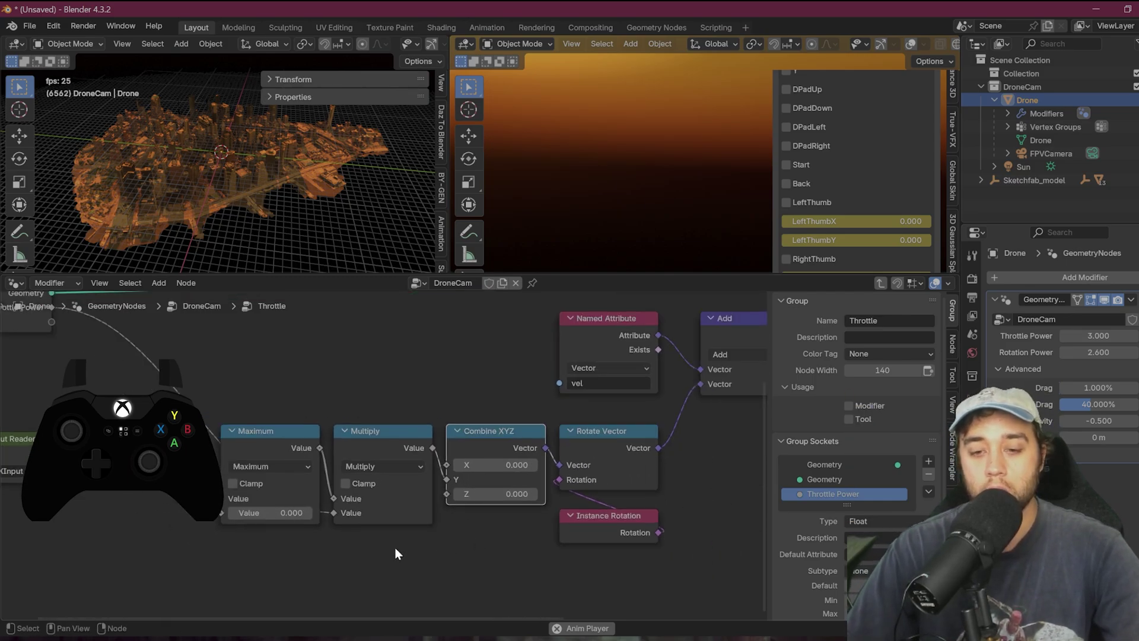
{"action": "scroll", "coordinate": [397, 548], "scroll_direction": "down", "scroll_amount": 3}
{"action": "middle_click_drag", "start_coordinate": [417, 574], "coordinate": [471, 552]}
{"action": "key", "text": "Tab"}
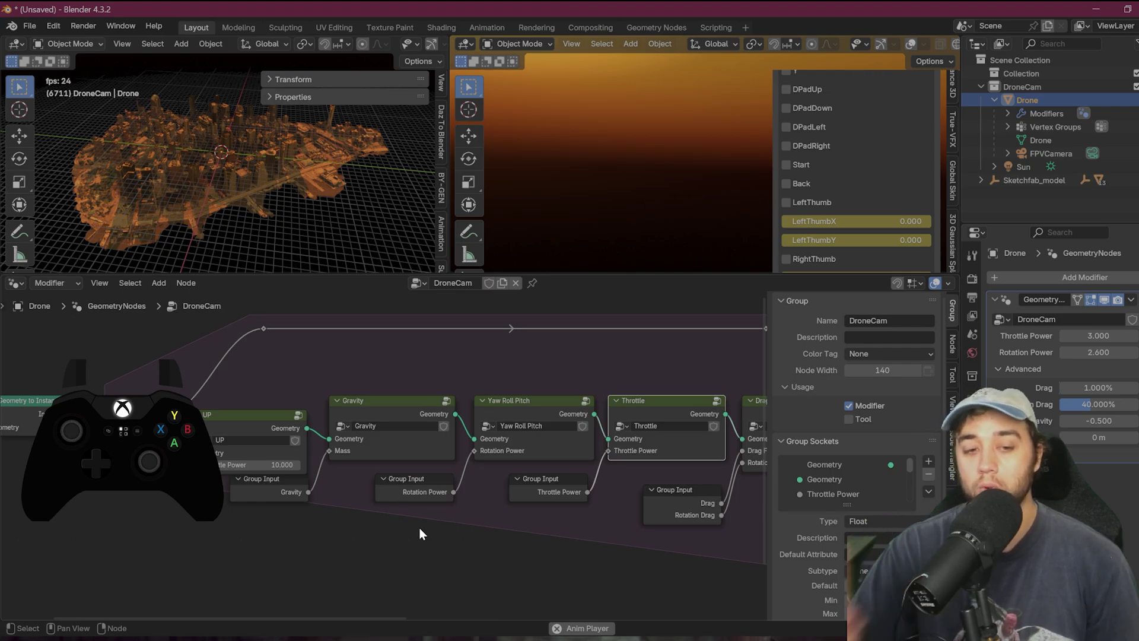
- Insert a duplicate of the UP node between UP and Gravity in the DroneCam tree
{"action": "left_click", "coordinate": [270, 423]}
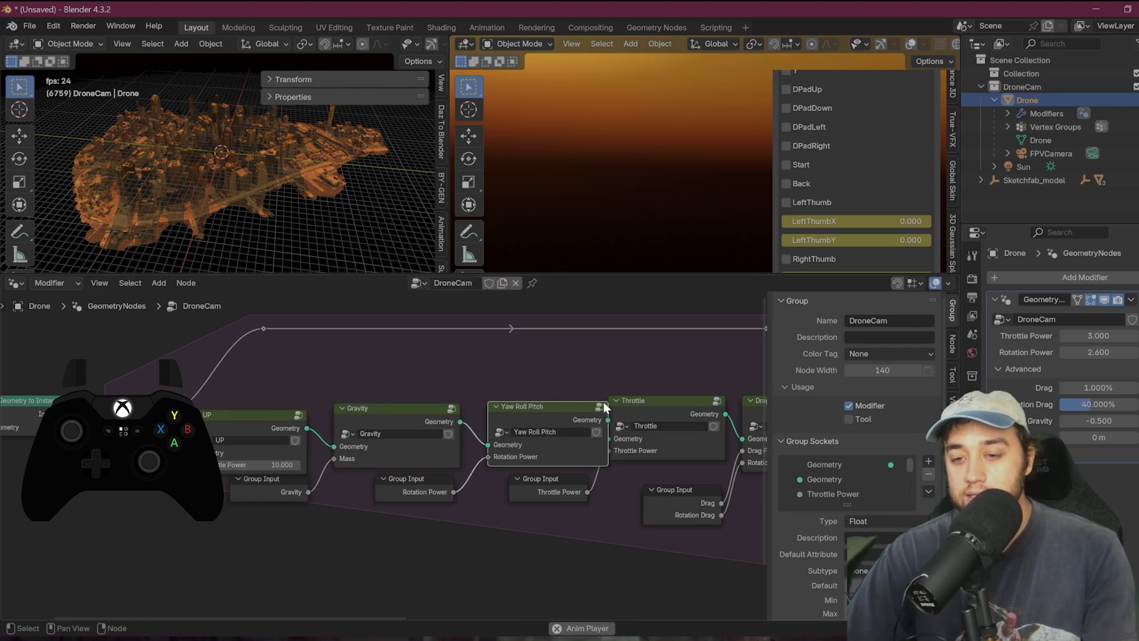
{"action": "left_click_drag", "start_coordinate": [639, 400], "coordinate": [647, 404]}
{"action": "left_click_drag", "start_coordinate": [387, 411], "coordinate": [394, 418]}
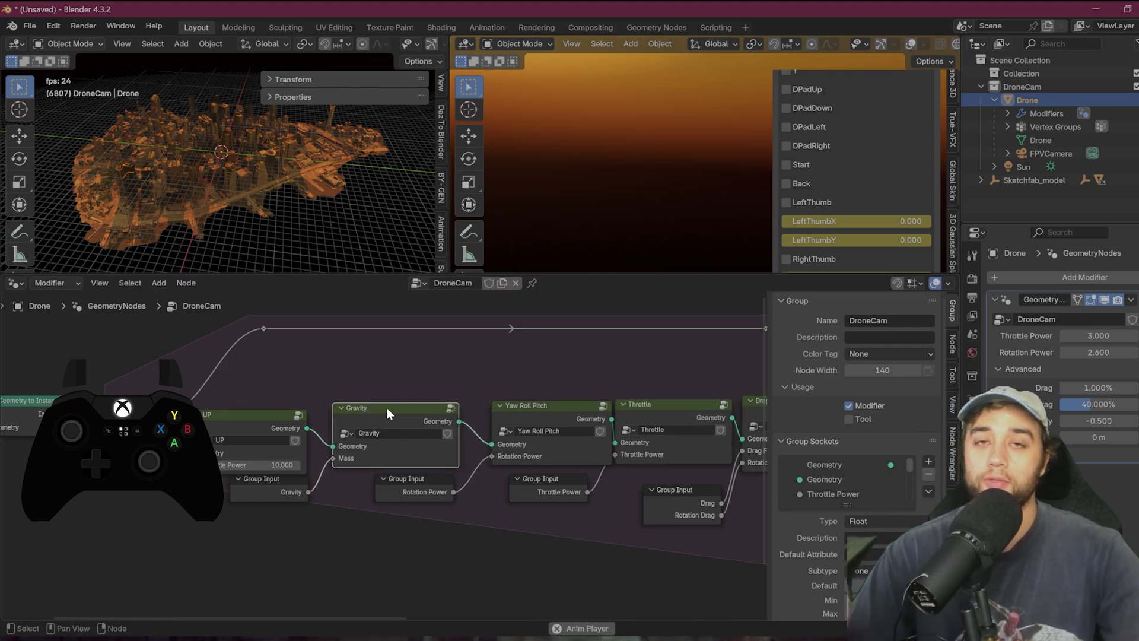
{"action": "left_click", "coordinate": [230, 419]}
{"action": "key", "text": "shift+d"}
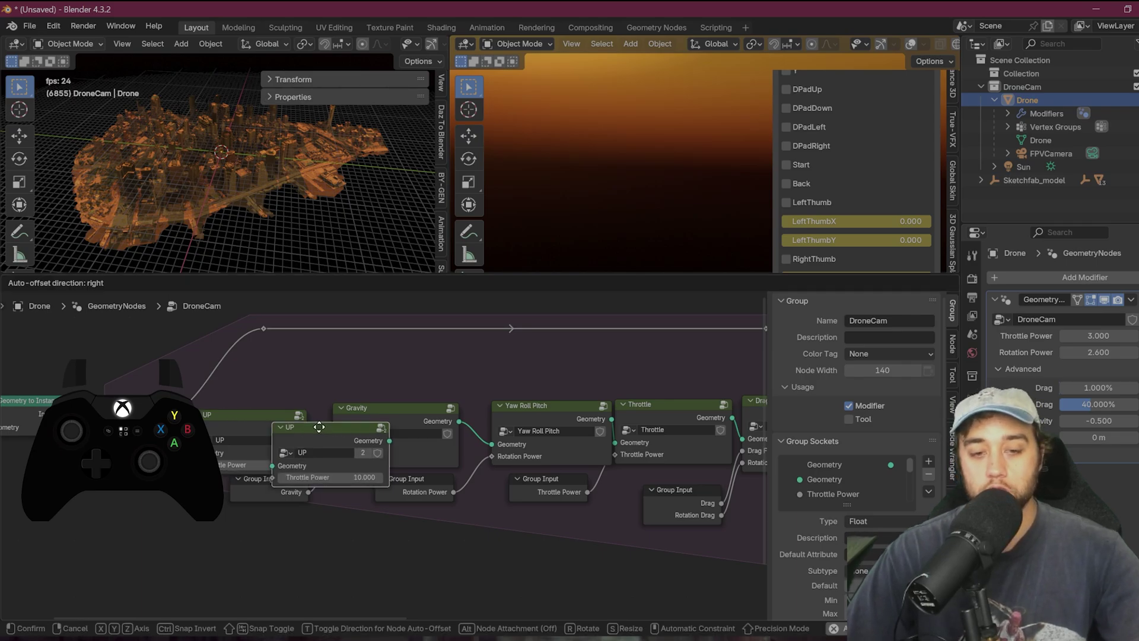
{"action": "left_click", "coordinate": [368, 414]}
- Rename the duplicated UP group to DOWN and enter it
{"action": "scroll", "coordinate": [423, 486], "scroll_direction": "up", "scroll_amount": 3}
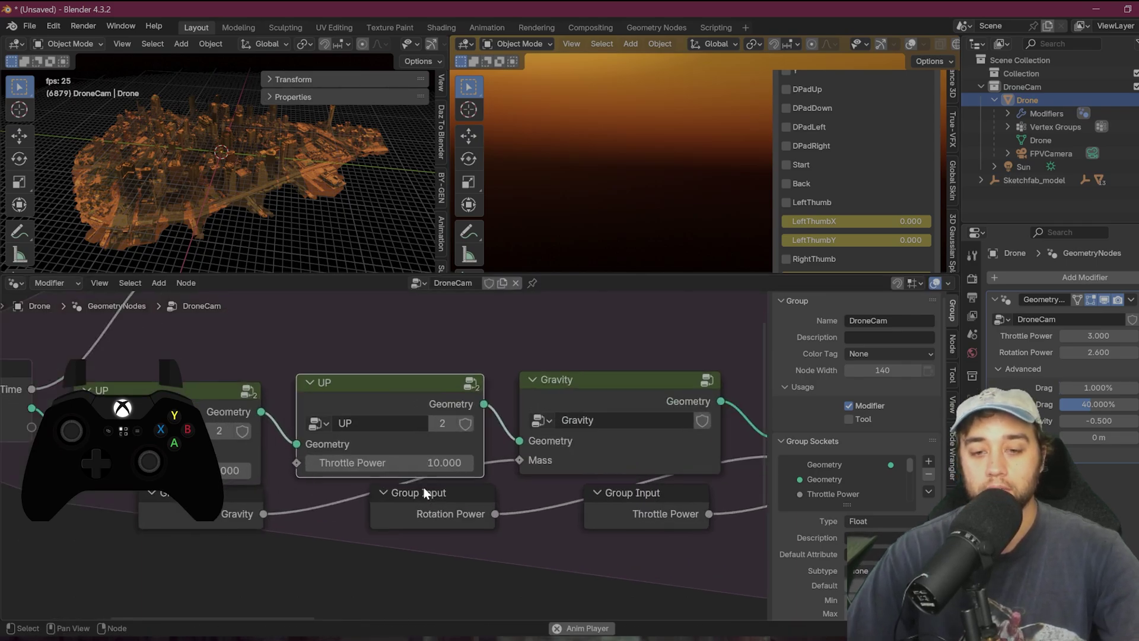
{"action": "left_click", "coordinate": [444, 424]}
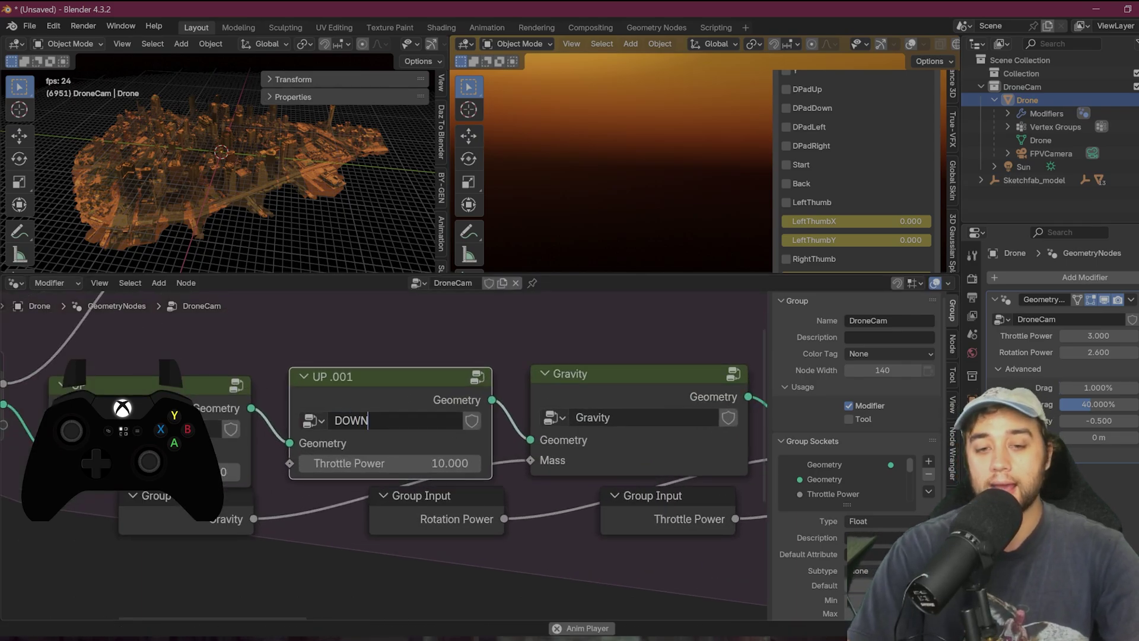
{"action": "key", "text": "Tab"}
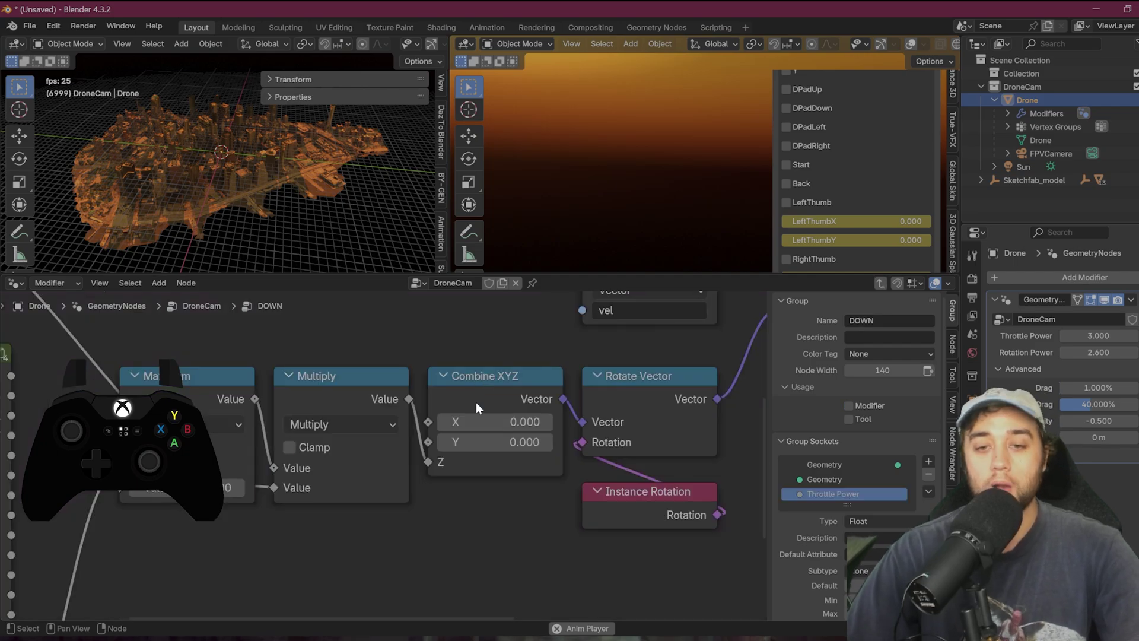
- Rewire the XInput Reader's trigger link into the Maximum node inside the DOWN group, and return to the DroneCam tree
{"action": "scroll", "coordinate": [475, 402], "scroll_direction": "down", "scroll_amount": 3}
{"action": "middle_click_drag", "start_coordinate": [348, 548], "coordinate": [520, 467]}
{"action": "left_click_drag", "start_coordinate": [371, 524], "coordinate": [440, 370]}
{"action": "middle_click_drag", "start_coordinate": [685, 449], "coordinate": [561, 506]}
{"action": "scroll", "coordinate": [494, 490], "scroll_direction": "up", "scroll_amount": 2}
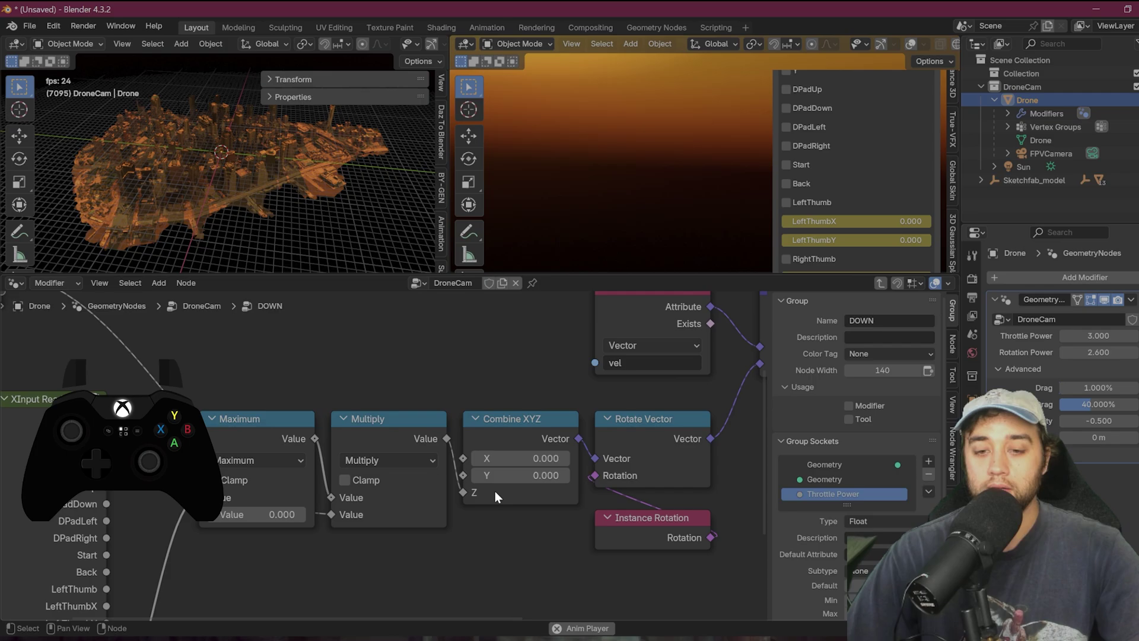
{"action": "key", "text": "Tab"}
{"action": "scroll", "coordinate": [396, 573], "scroll_direction": "down", "scroll_amount": 4}
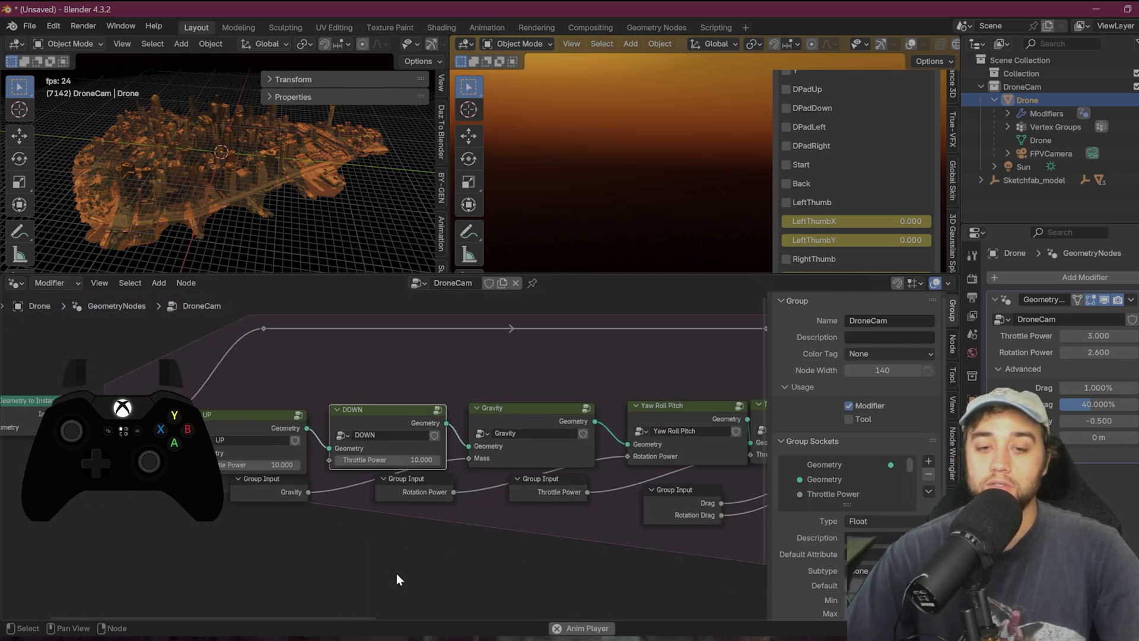
- Switch the node editor area to the Timeline and collapse the DroneCam settings in the 3D view's sidebar
{"action": "left_click", "coordinate": [14, 283]}
{"action": "left_click", "coordinate": [237, 334]}
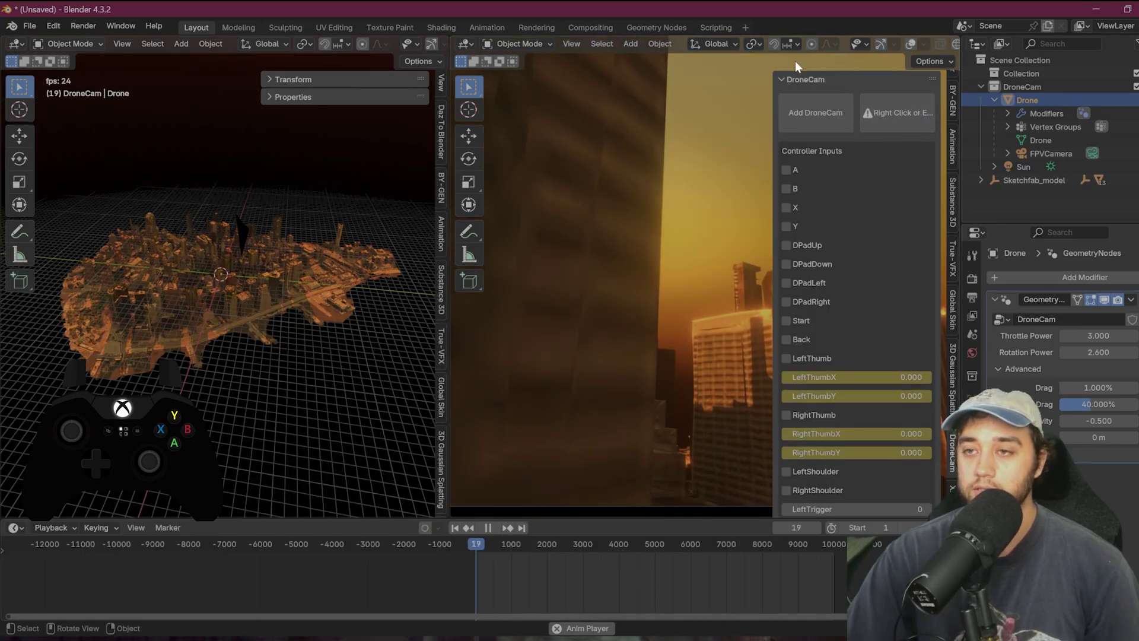
{"action": "left_click", "coordinate": [842, 79]}
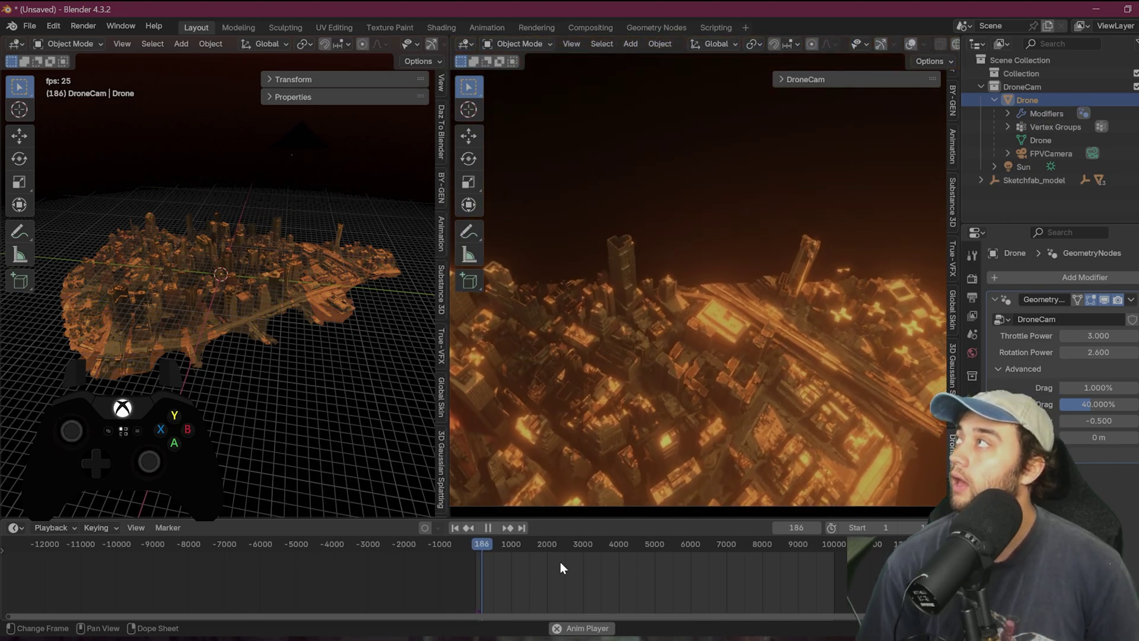
- Switch the Timeline area back to the Geometry Node Editor and enlarge it to show the DroneCam nodes
{"action": "left_click", "coordinate": [15, 527]}
{"action": "left_click", "coordinate": [65, 469]}
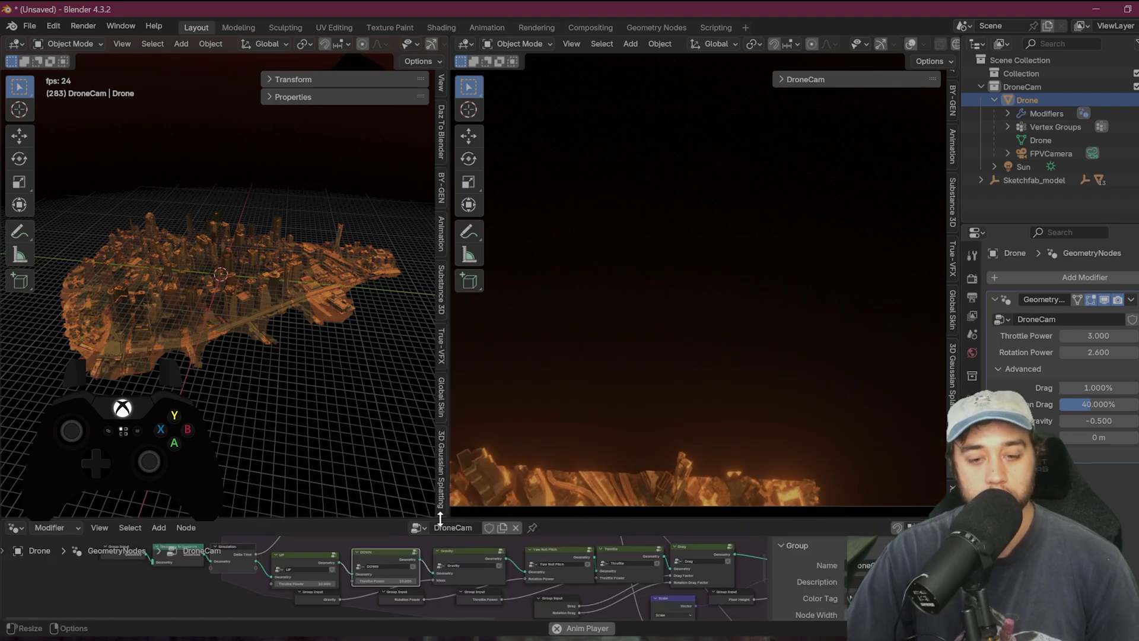
{"action": "left_click_drag", "start_coordinate": [444, 519], "coordinate": [470, 305]}
{"action": "scroll", "coordinate": [364, 525], "scroll_direction": "up", "scroll_amount": 6}
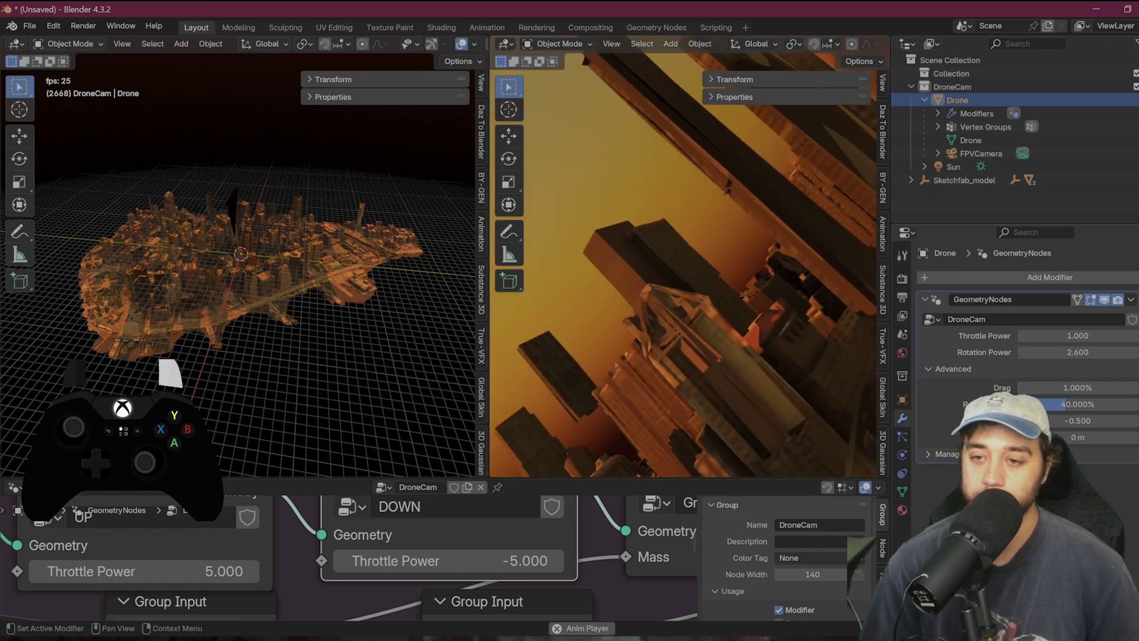
- Show the scene's render properties and look through the EEVEE settings
{"action": "left_click", "coordinate": [903, 279]}
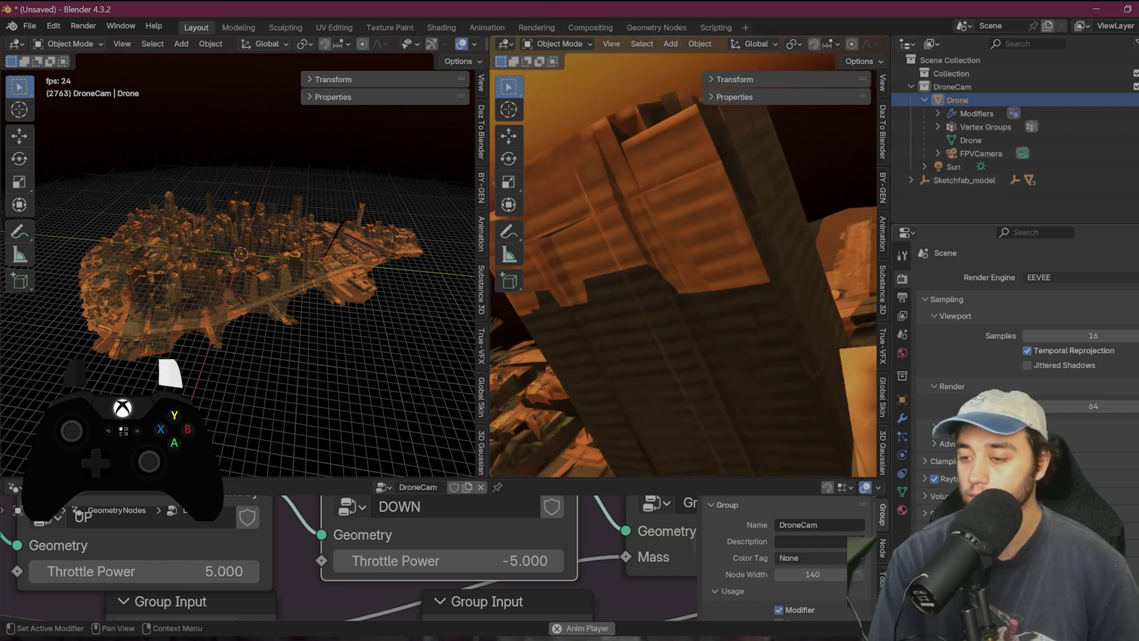
{"action": "scroll", "coordinate": [1026, 355], "scroll_direction": "down", "scroll_amount": 3}
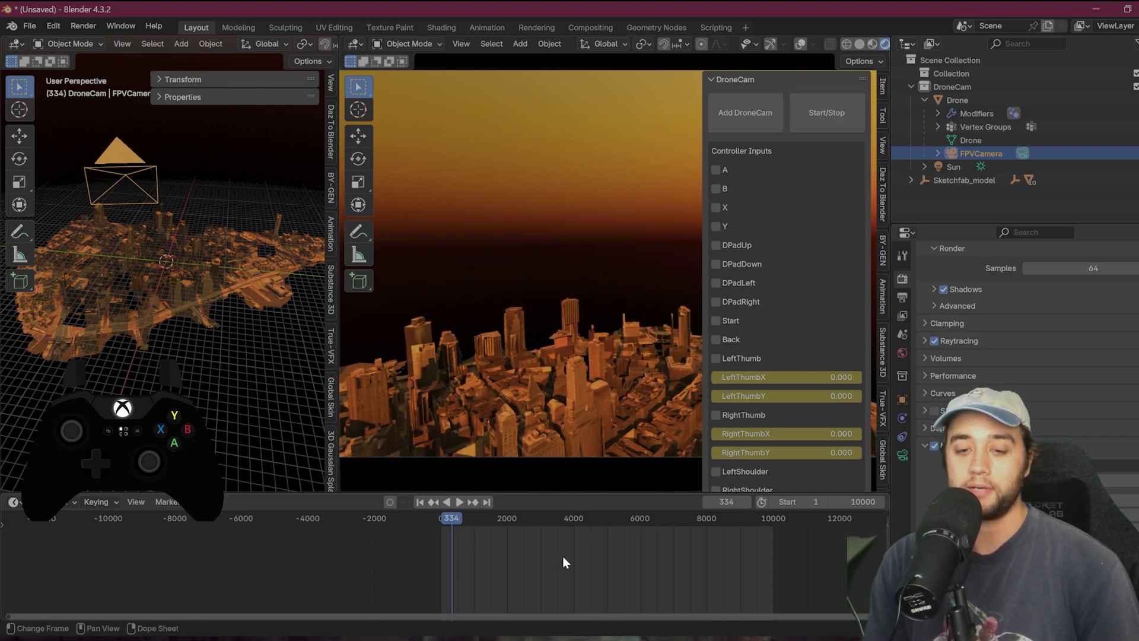
{"action": "left_click_drag", "start_coordinate": [557, 354], "coordinate": [551, 458]}
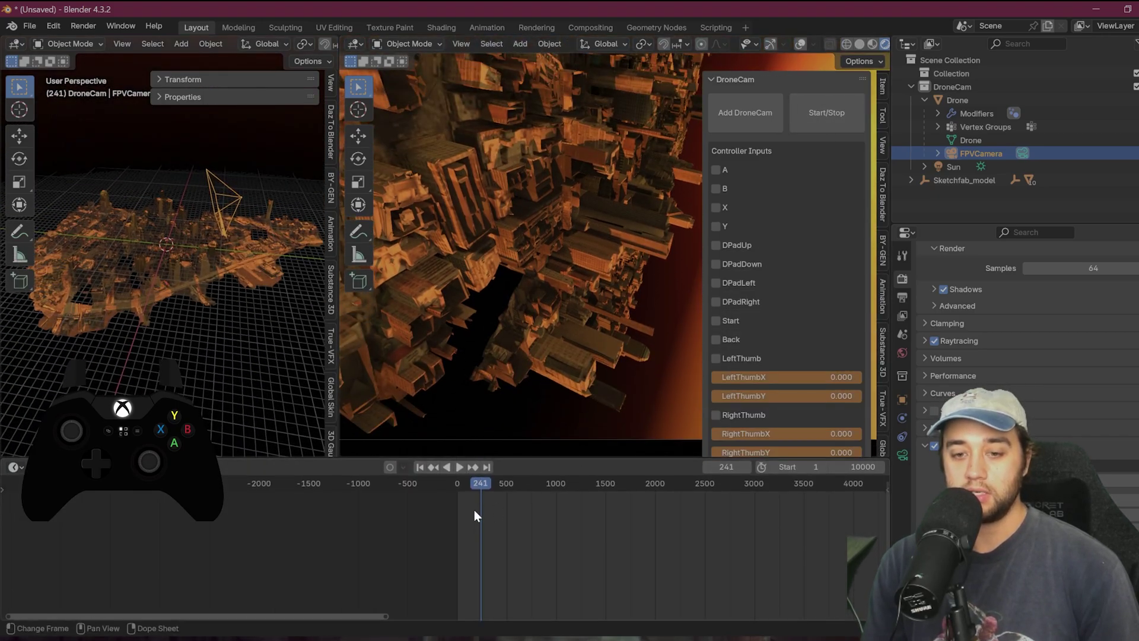
{"action": "left_click_drag", "start_coordinate": [477, 483], "coordinate": [473, 487]}
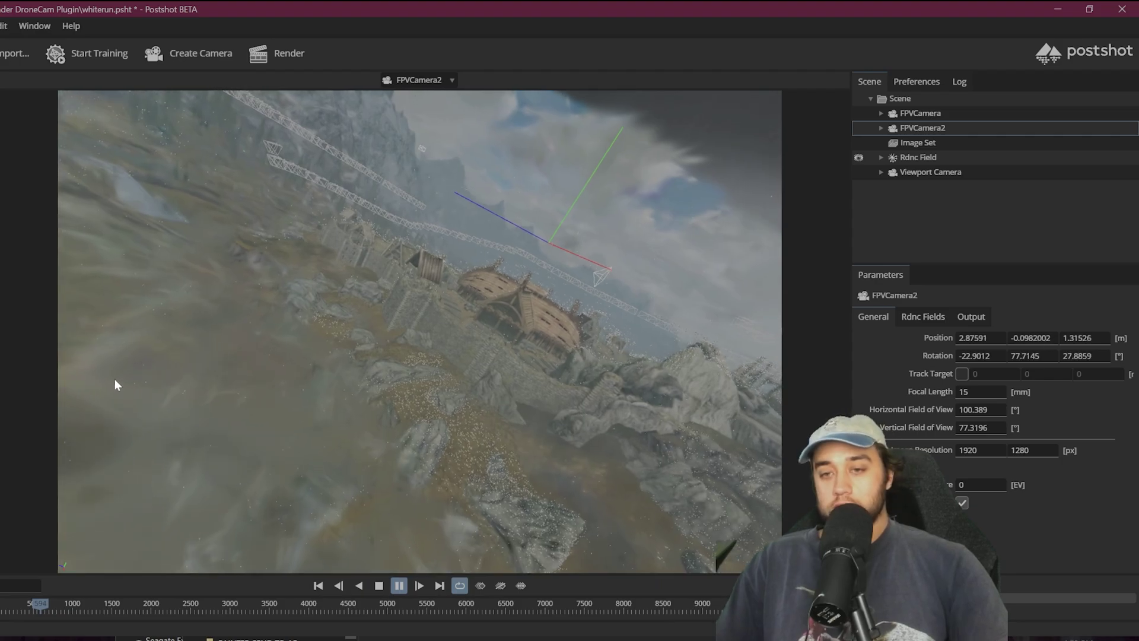
- In Postshot, pause the FPVCamera2 playback and show that camera's output parameters
{"action": "key", "text": "space"}
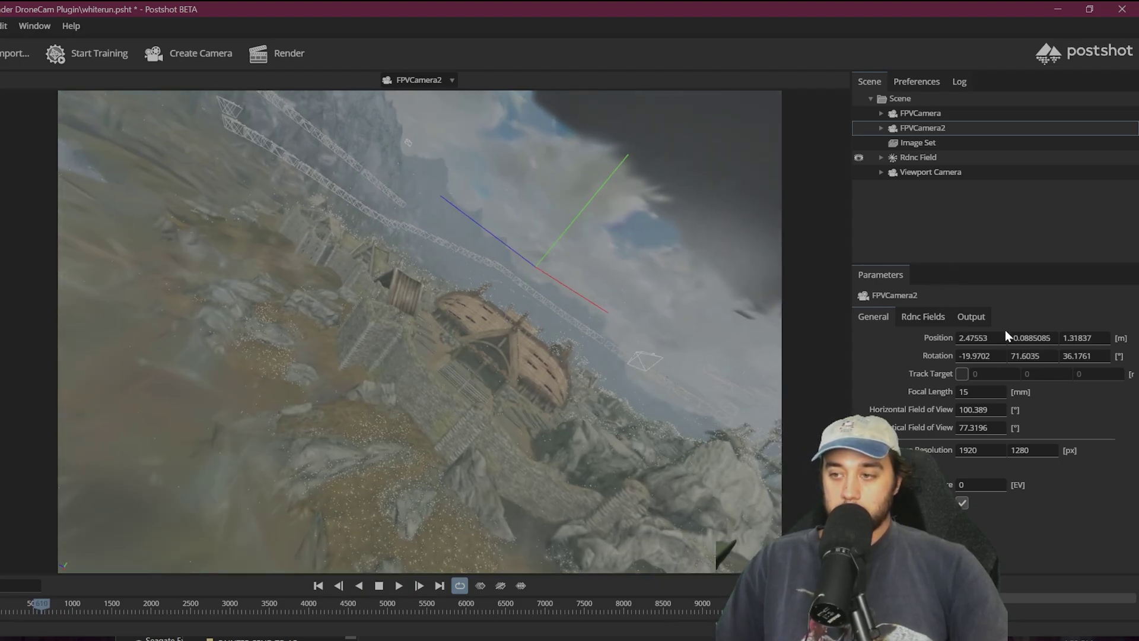
{"action": "left_click", "coordinate": [983, 316]}
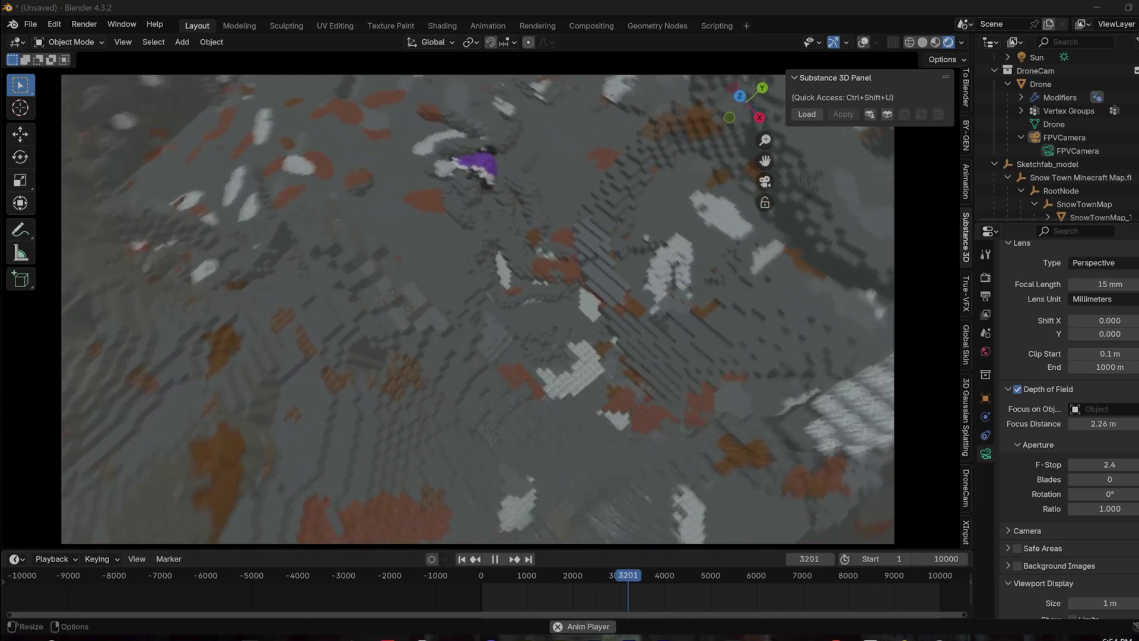